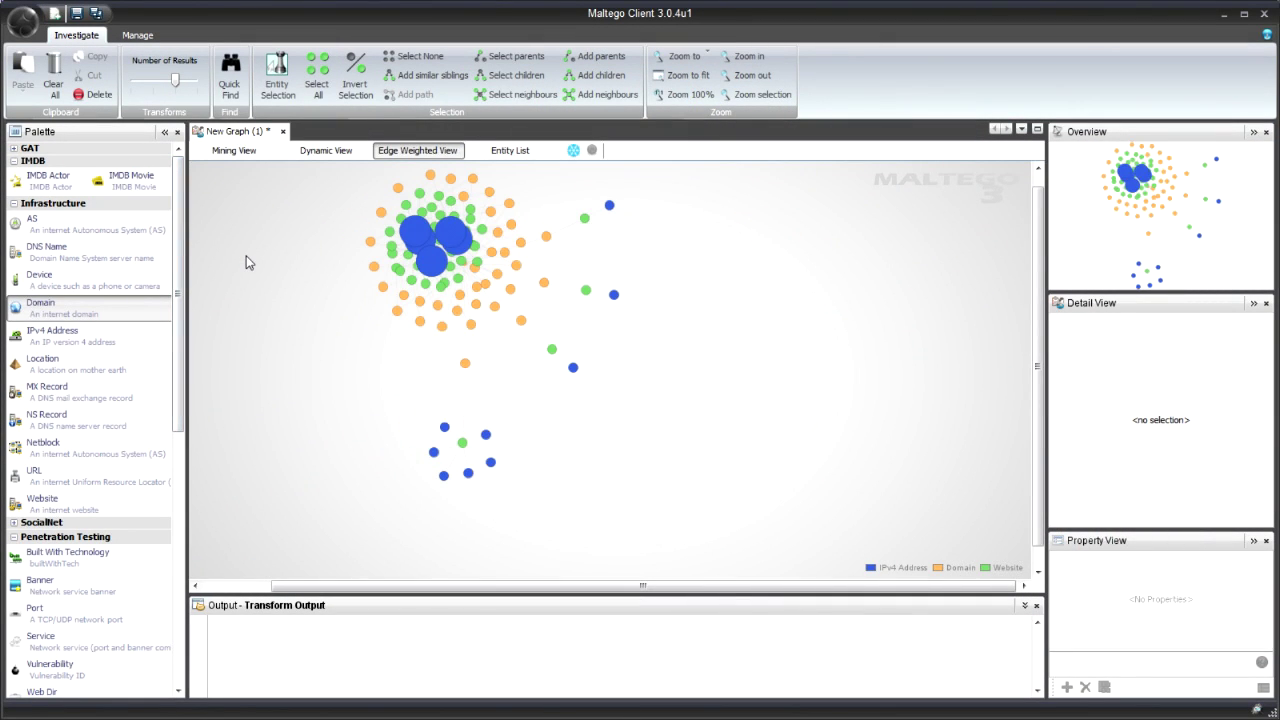
# - Start a new graph, add a Domain entity from the Palette, and rename it sony.com
pyautogui.hotkey('ctrl', 't')
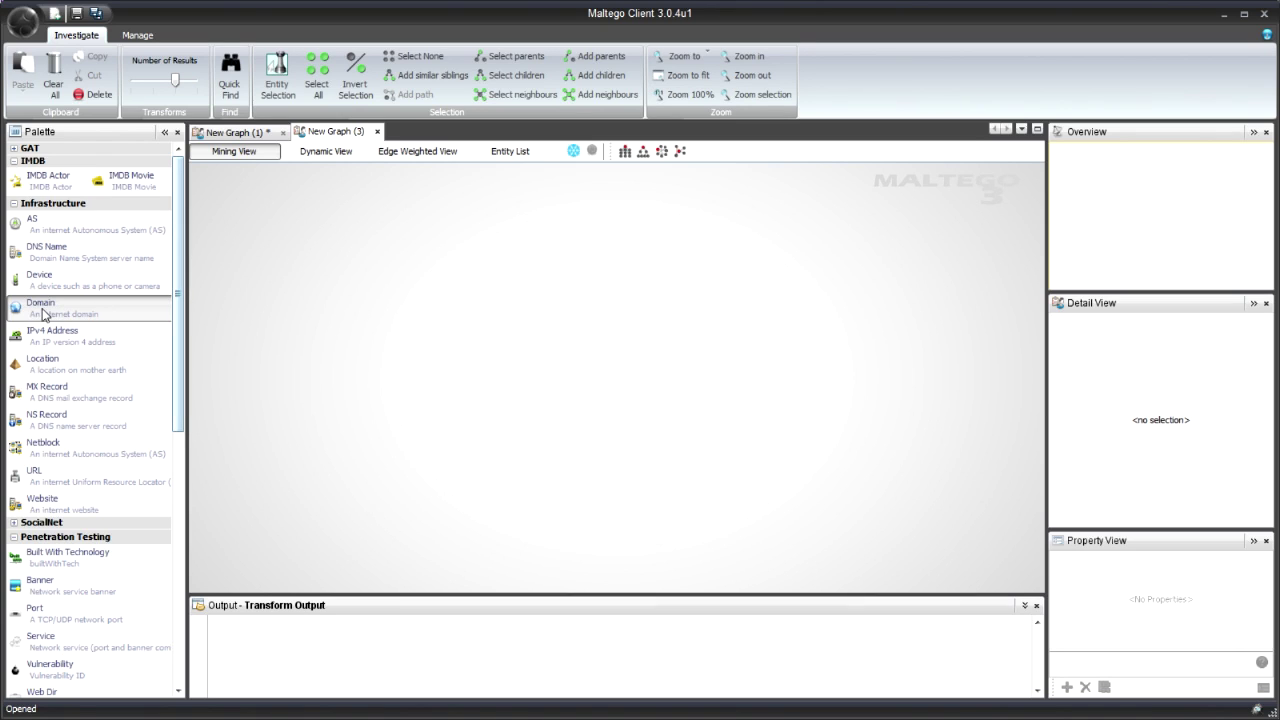
pyautogui.moveTo(35, 313); pyautogui.dragTo(572, 322)
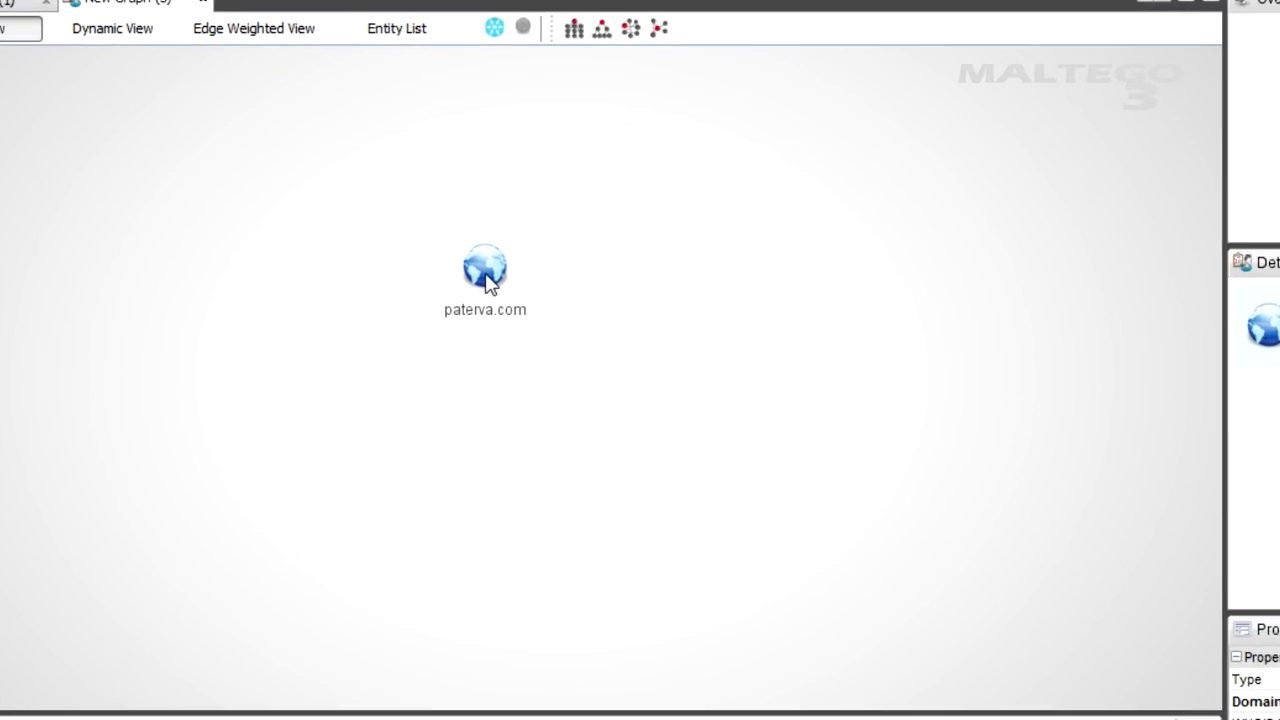
pyautogui.doubleClick(568, 315)
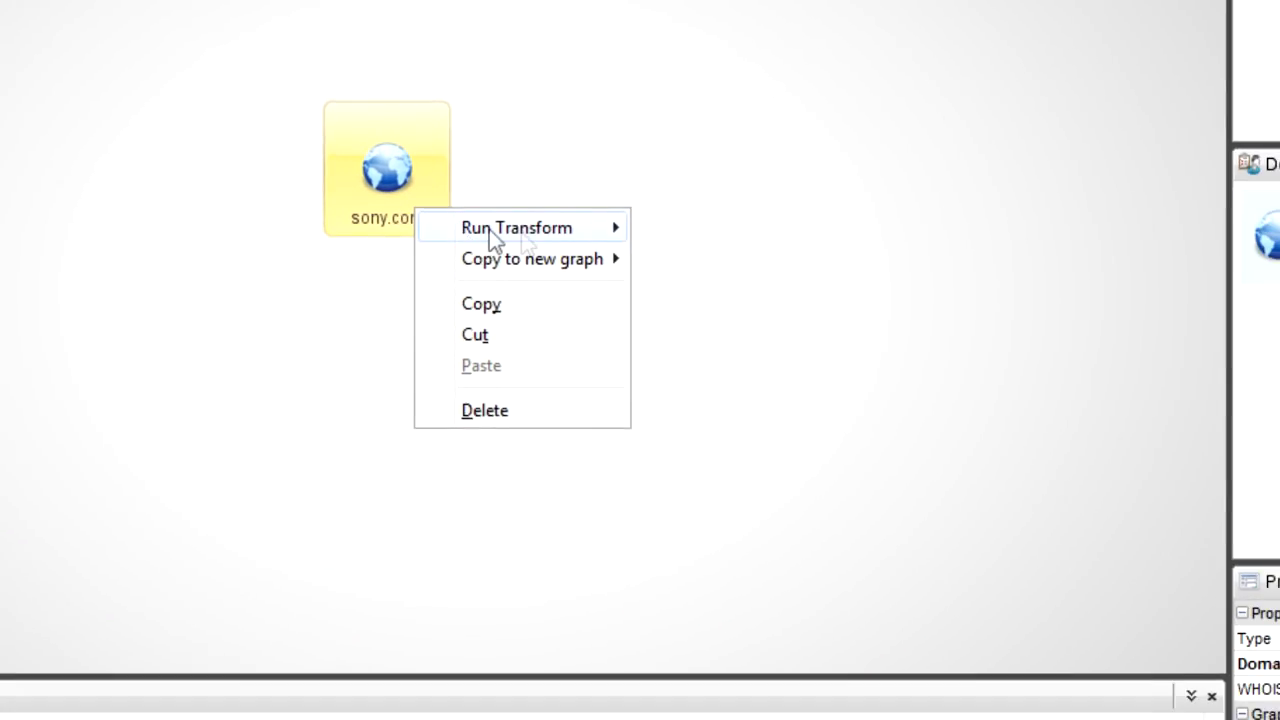
# - Browse sony.com's All Transforms list, then close it without running any transform
pyautogui.moveTo(500, 230)
pyautogui.moveTo(727, 228)
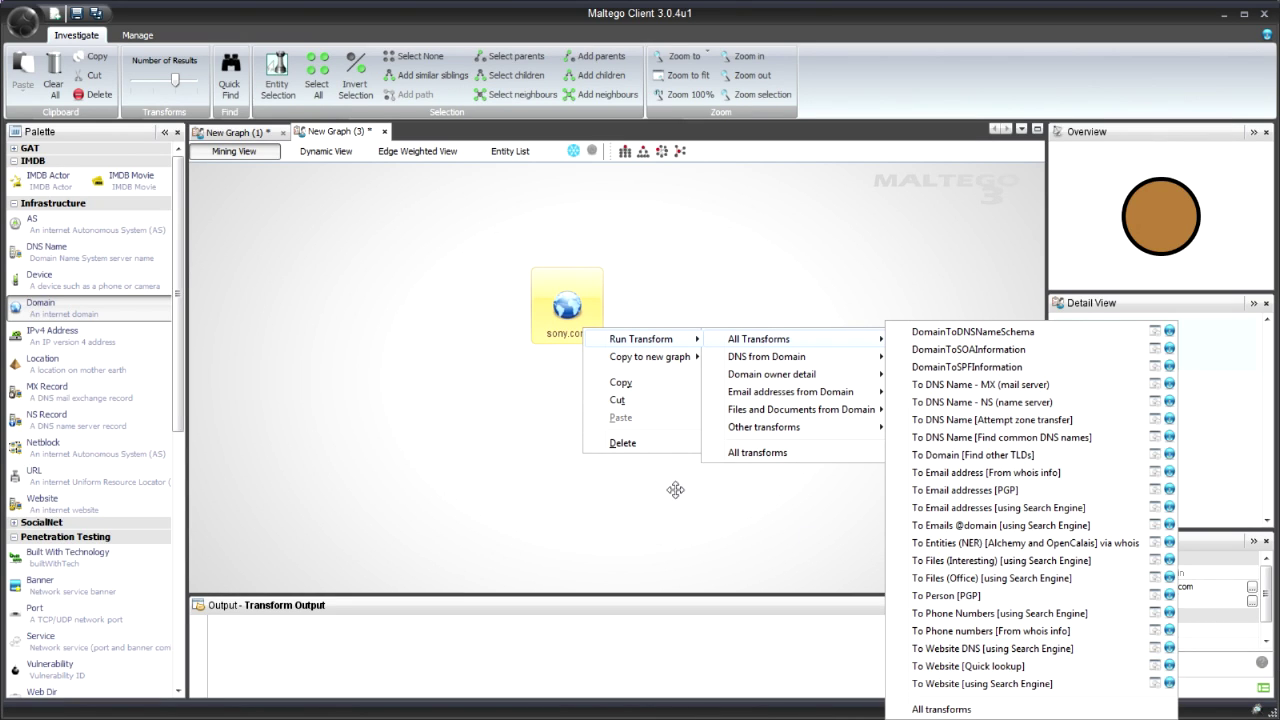
pyautogui.click(673, 504)
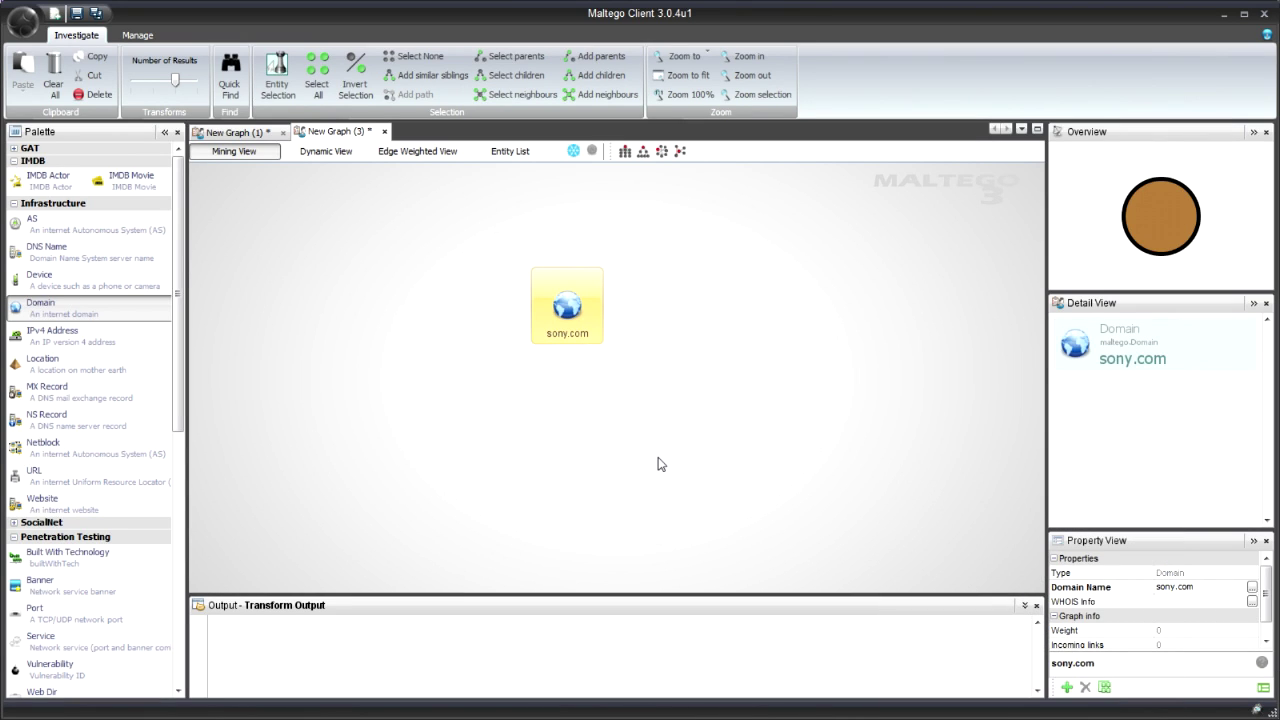
# - Search Google for site:sony.com -www to reveal sony.com subdomains
pyautogui.hotkey('alt', 'Tab')
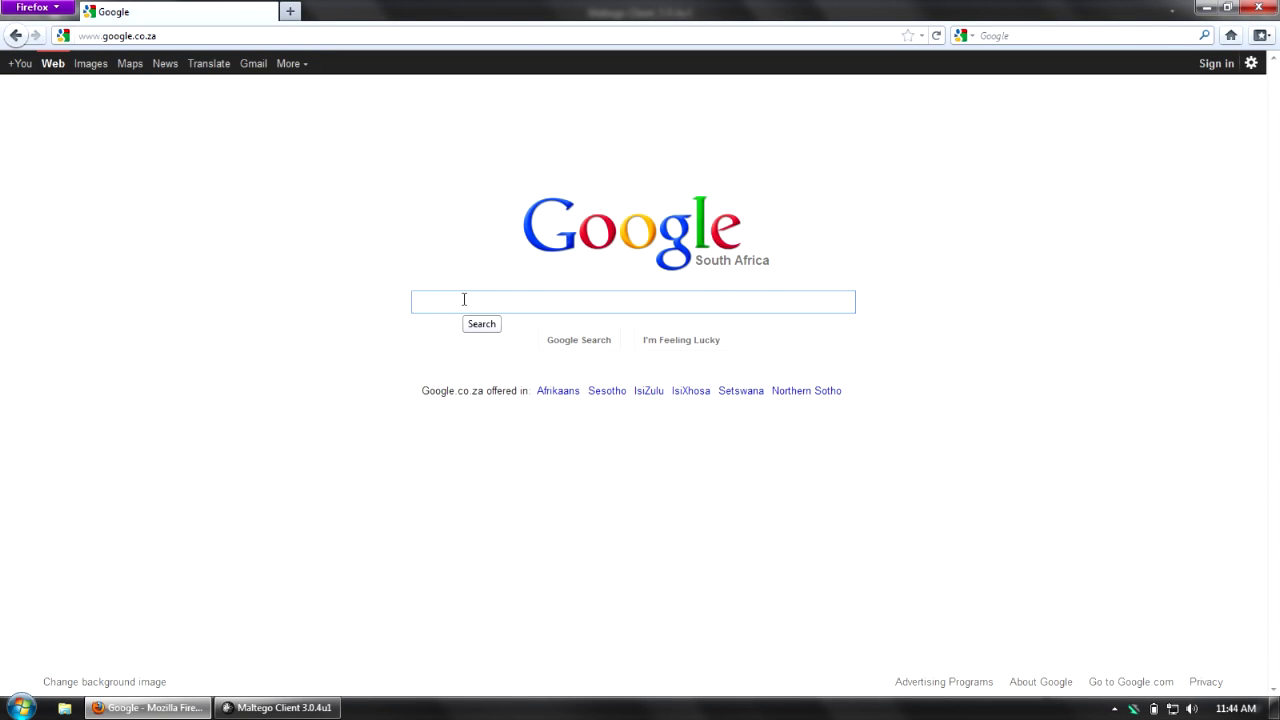
pyautogui.write('site:')
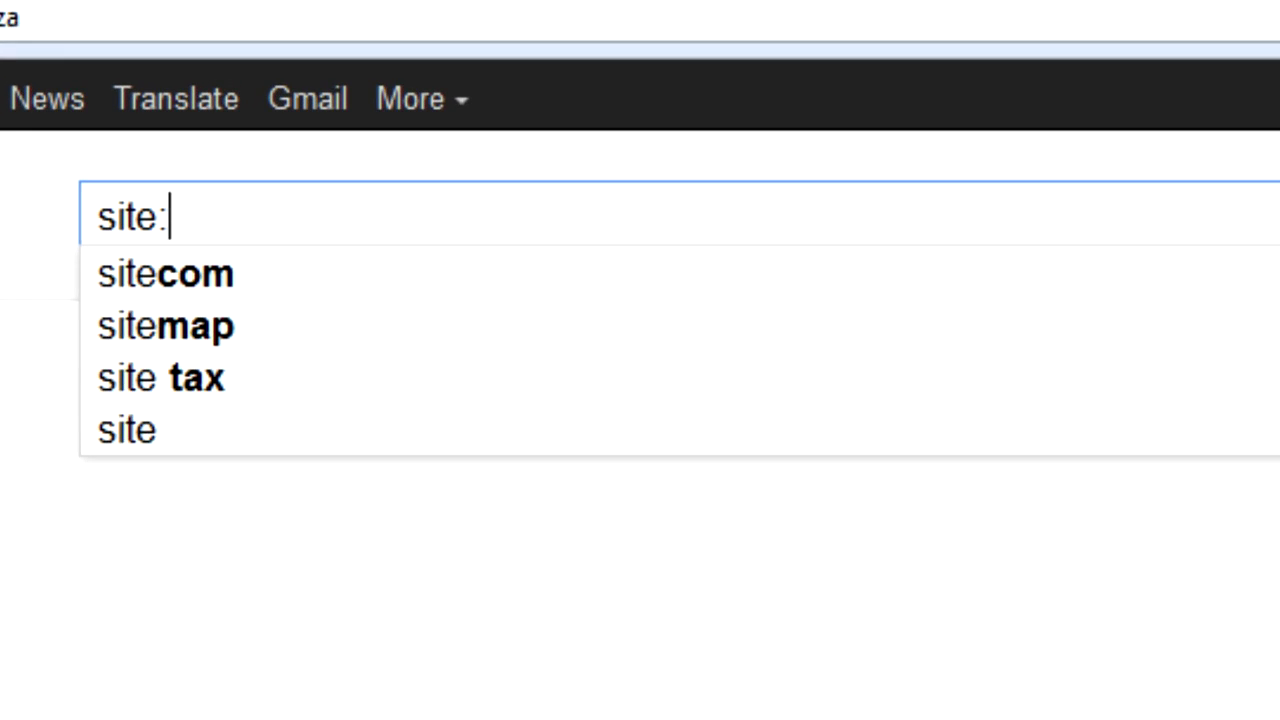
pyautogui.write('sony.com -www')
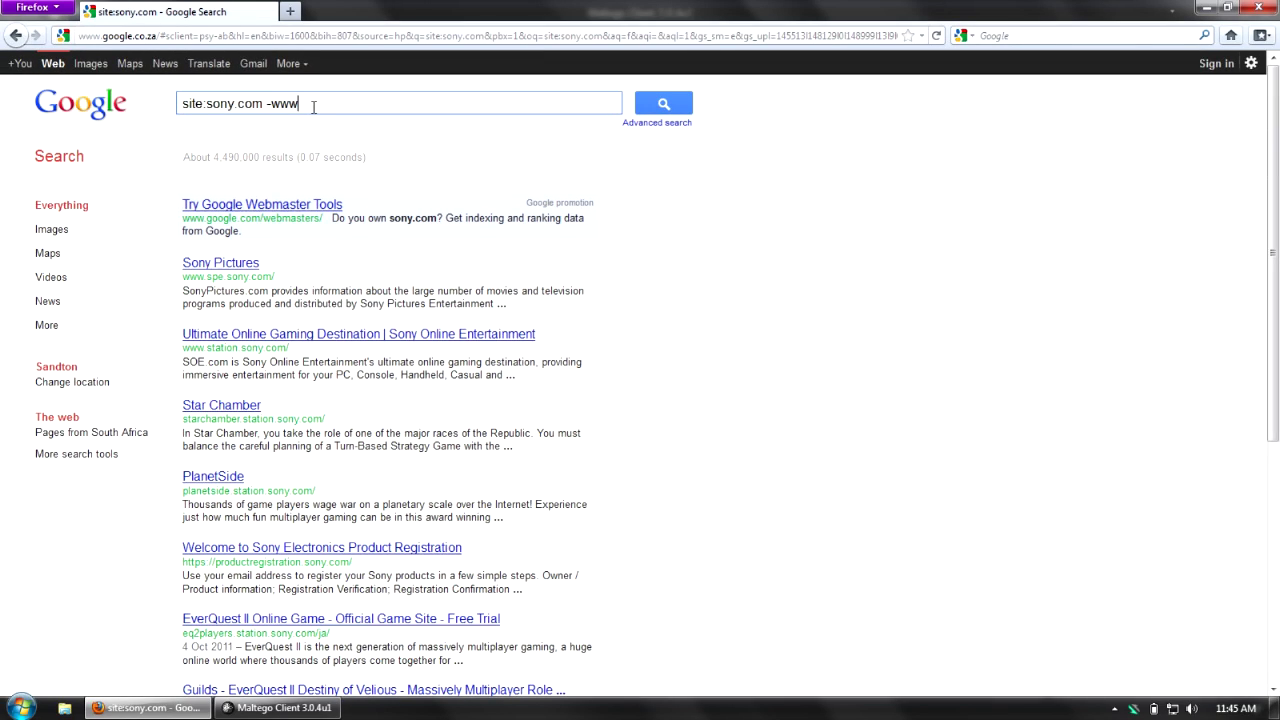
pyautogui.press('Return')
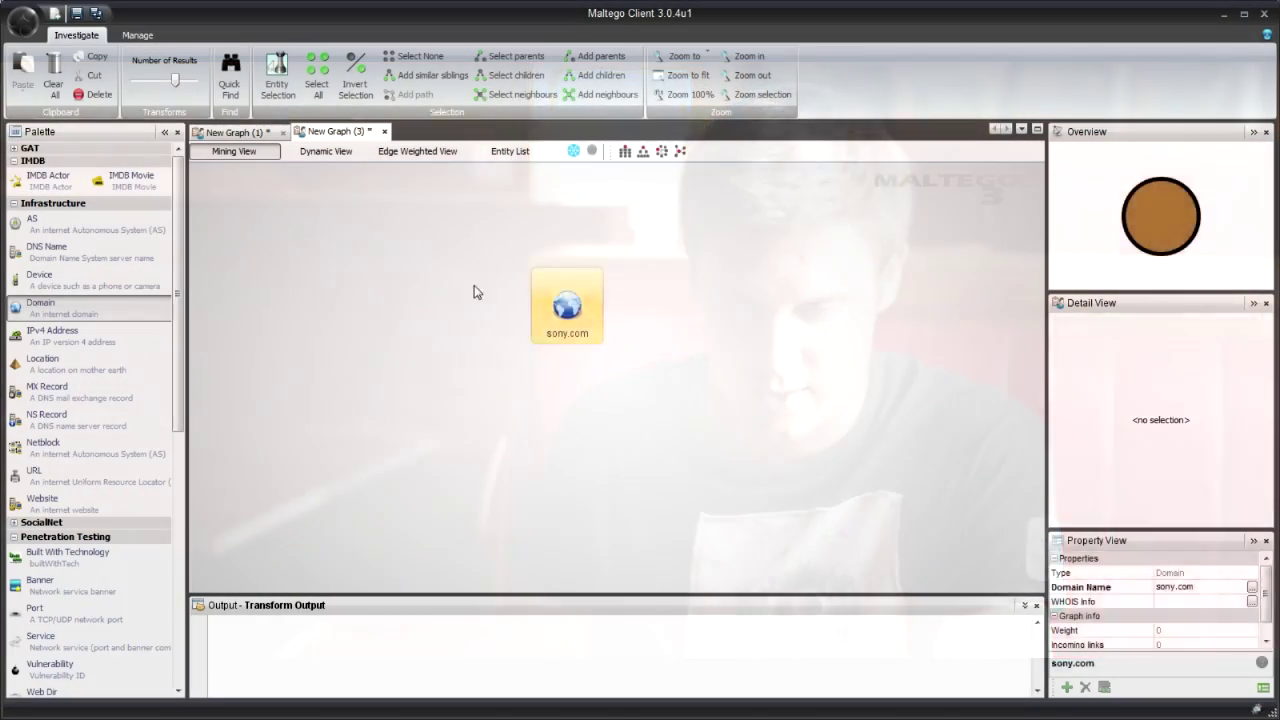
# - Run the To Website DNS [using Search Engine] transform on the sony.com entity
pyautogui.moveTo(483, 257); pyautogui.dragTo(709, 432)
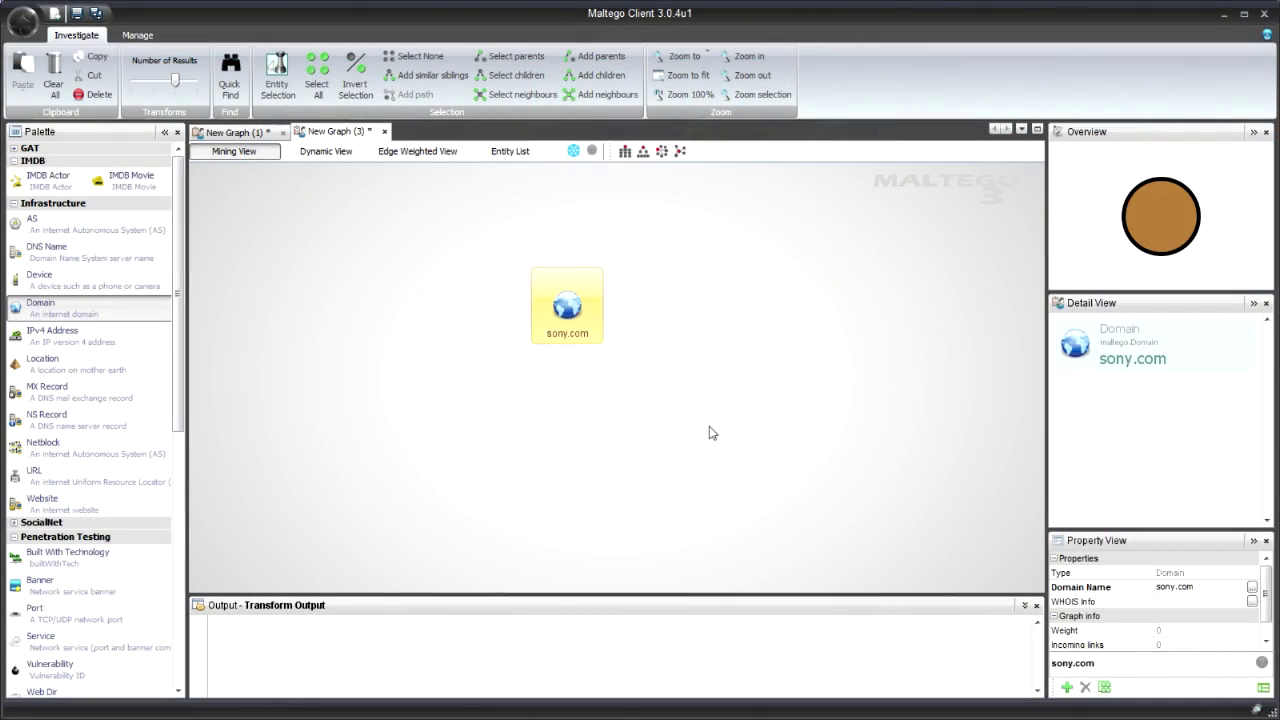
pyautogui.rightClick(571, 310)
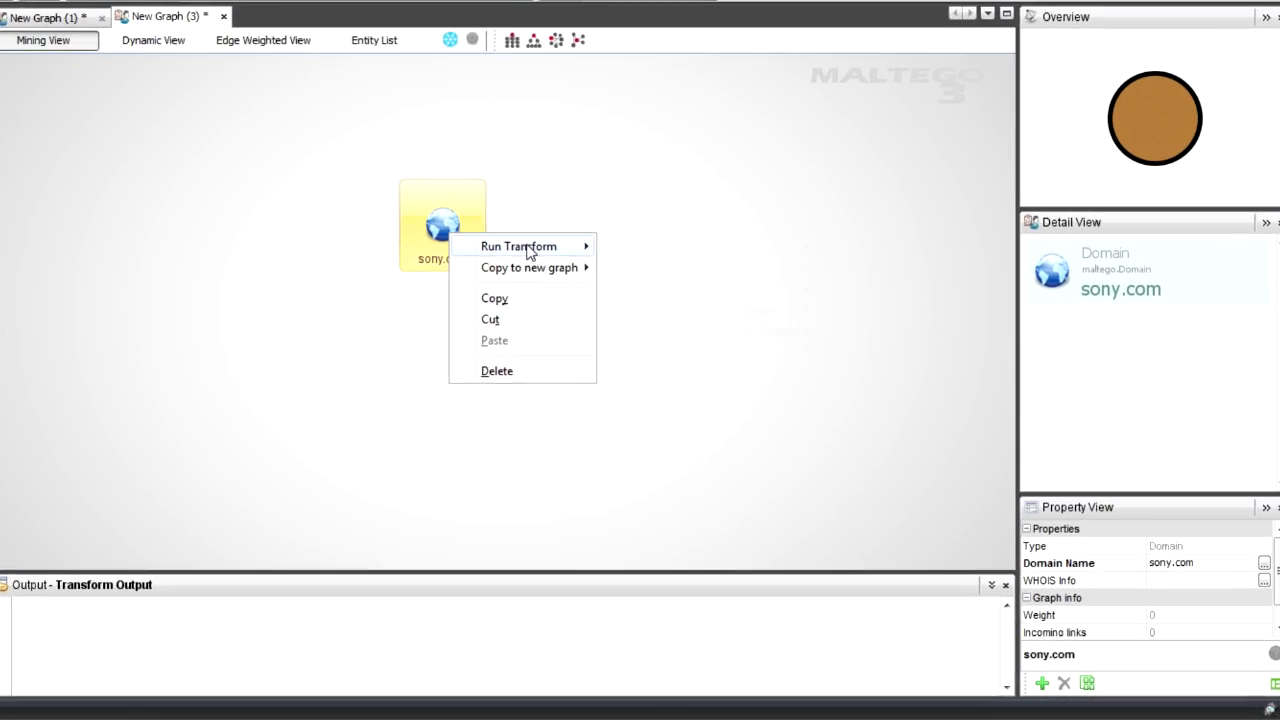
pyautogui.moveTo(626, 319)
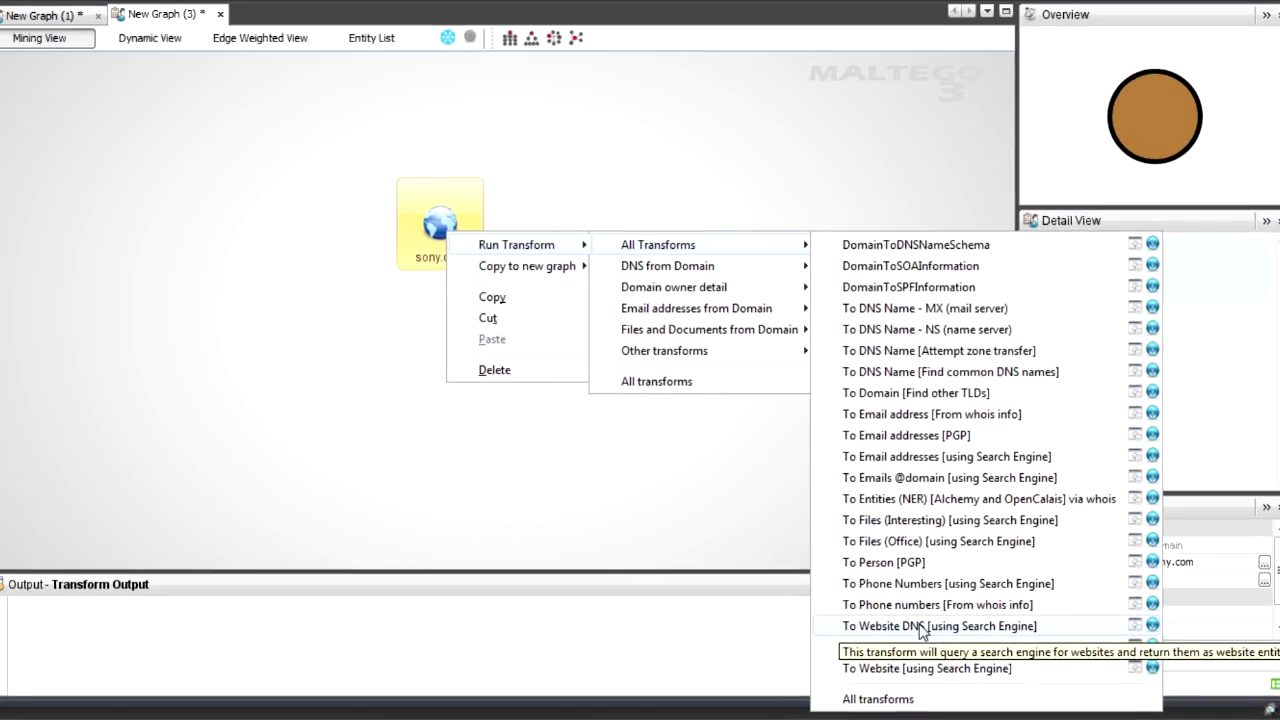
pyautogui.click(855, 607)
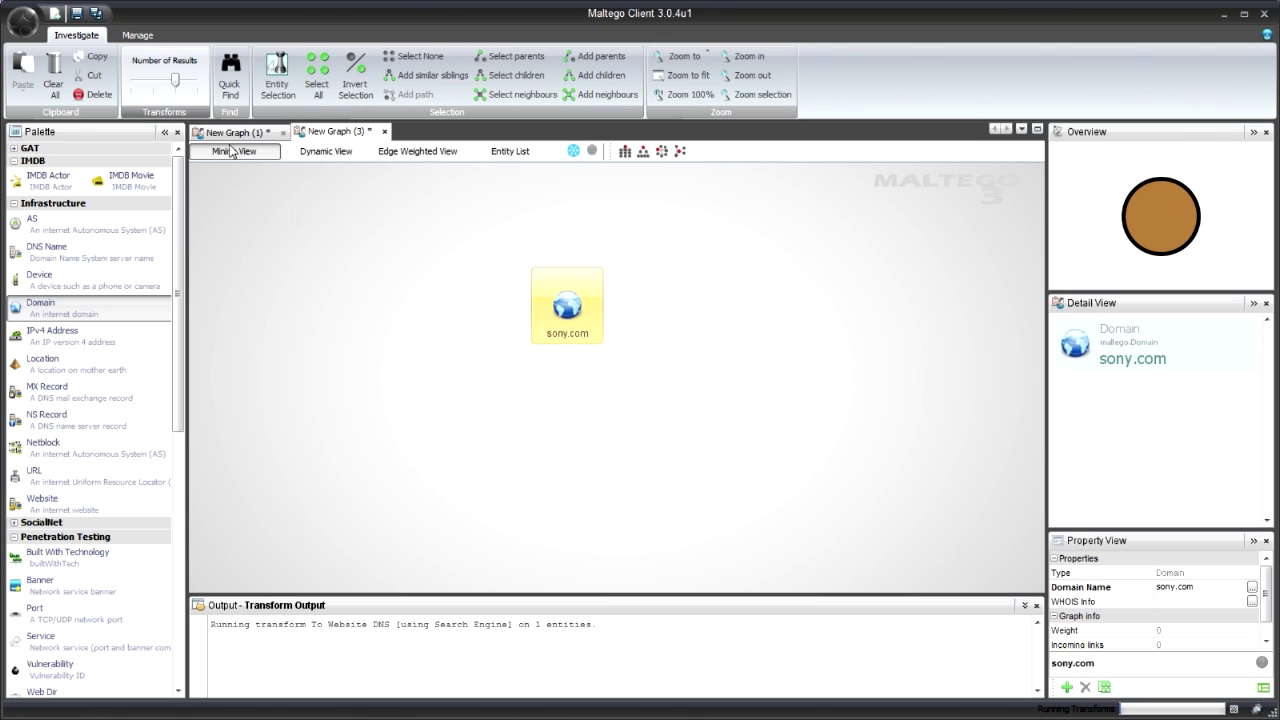
pyautogui.click(389, 313)
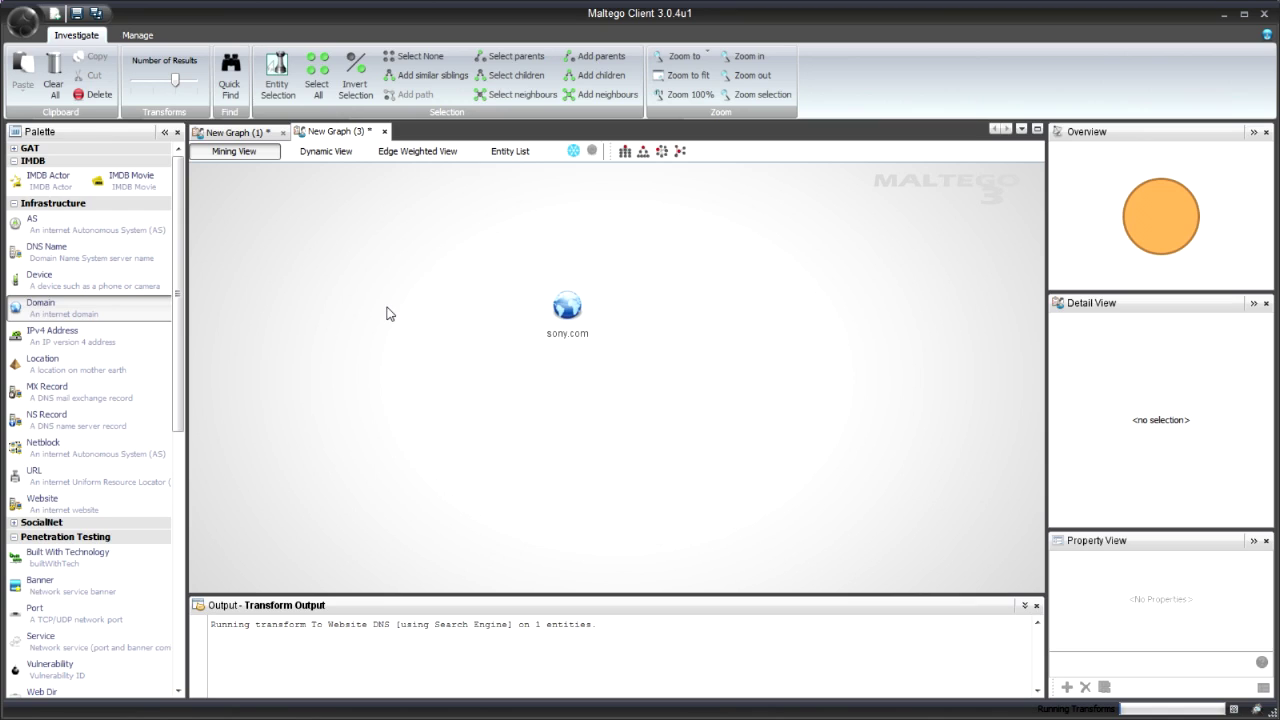
# - Rerun the Google search also excluding -eq2players, then return to Maltego
pyautogui.hotkey('alt', 'Tab')
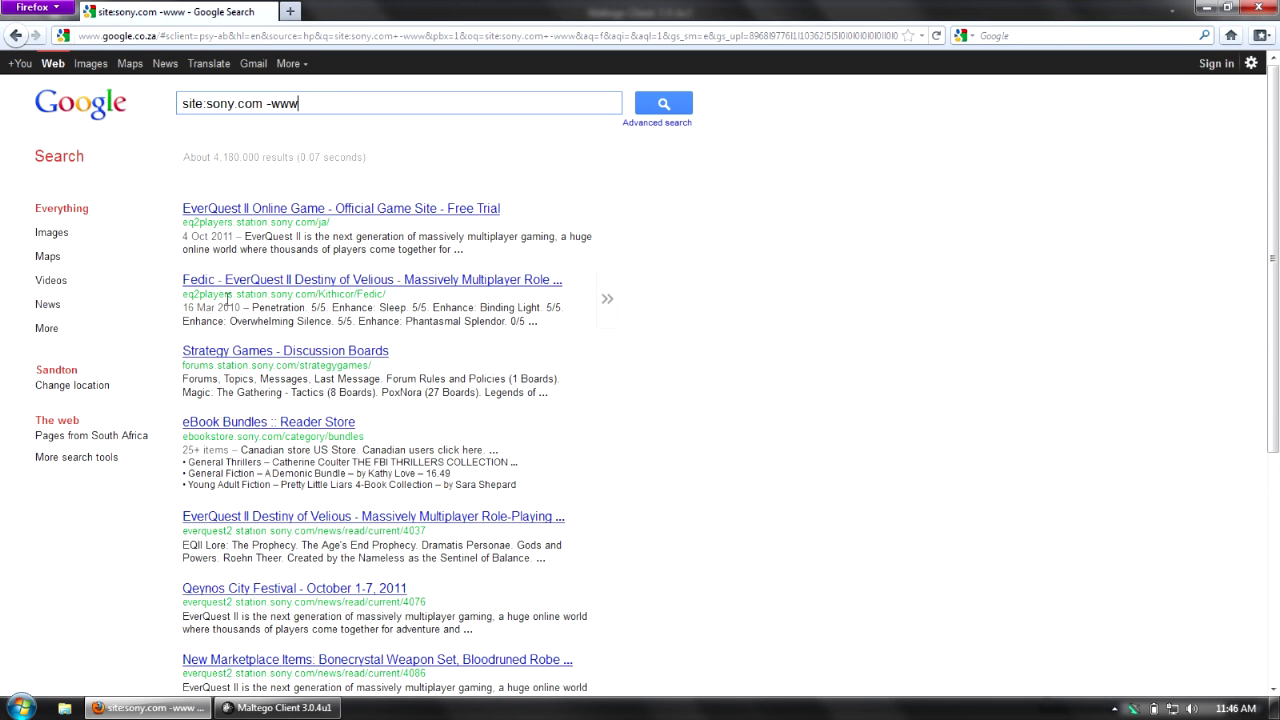
pyautogui.hotkey('alt', 'Tab')
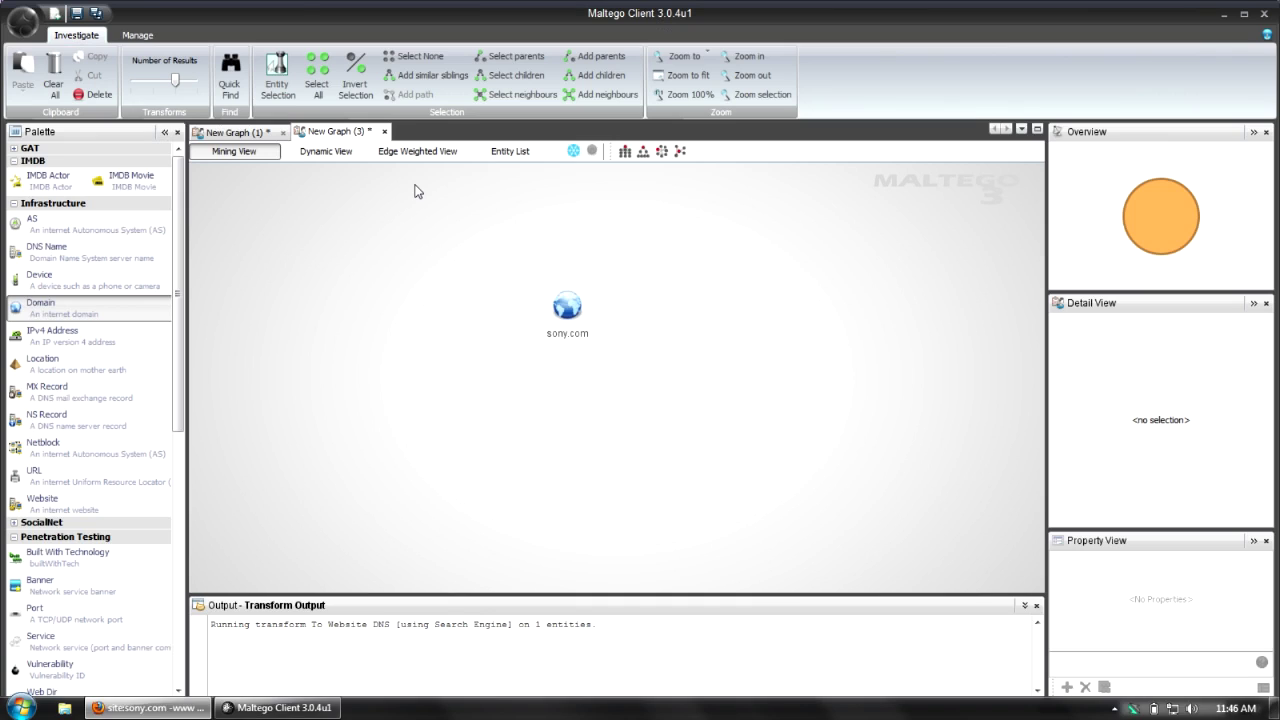
pyautogui.hotkey('alt', 'Tab')
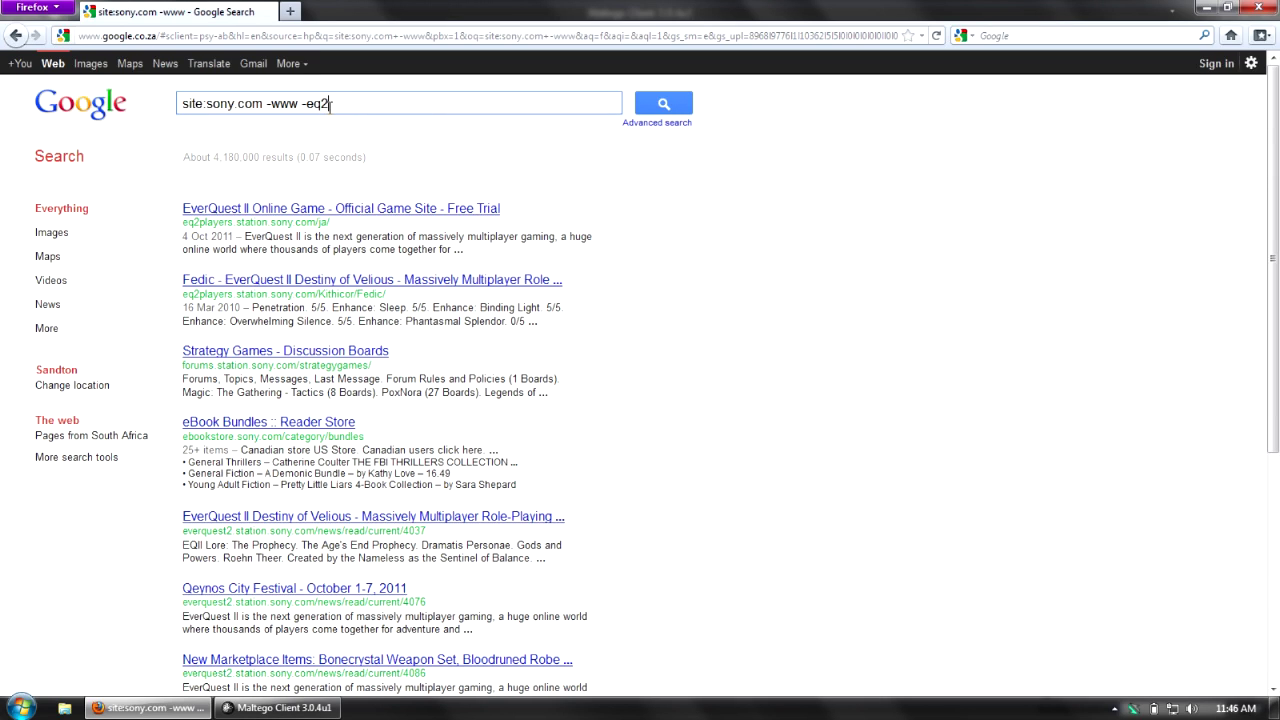
pyautogui.press('Return')
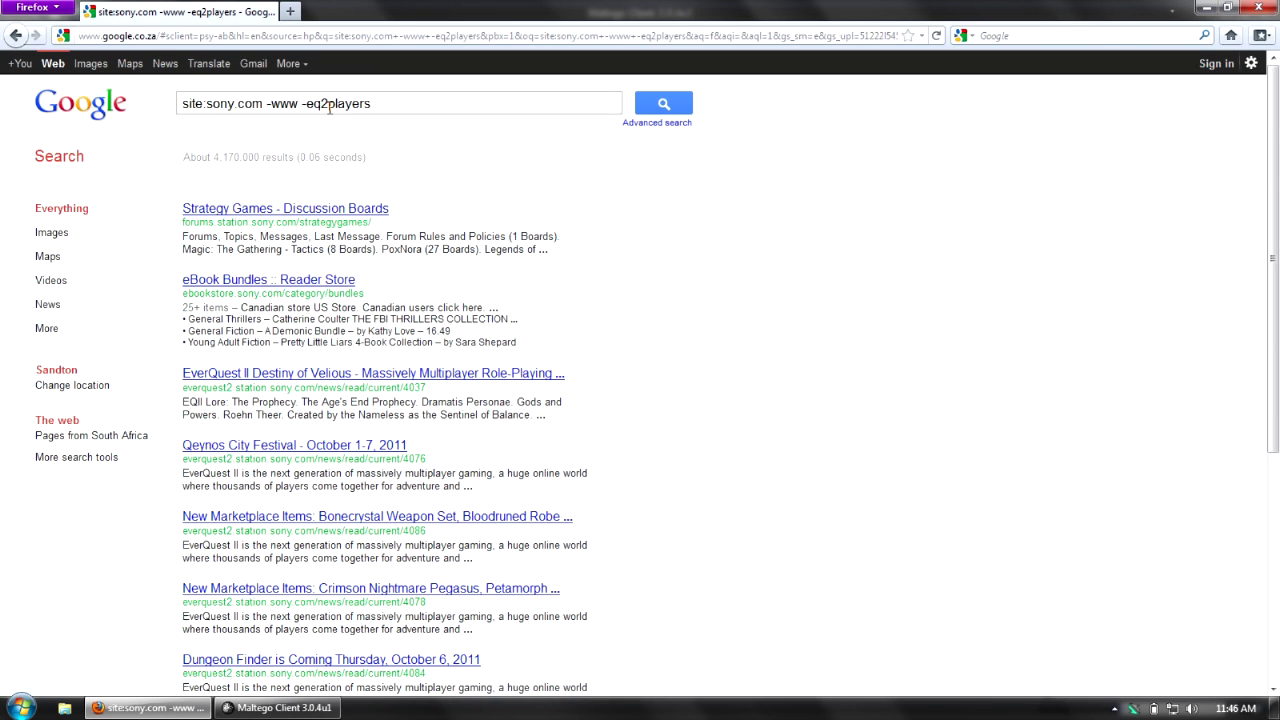
pyautogui.hotkey('alt', 'Tab')
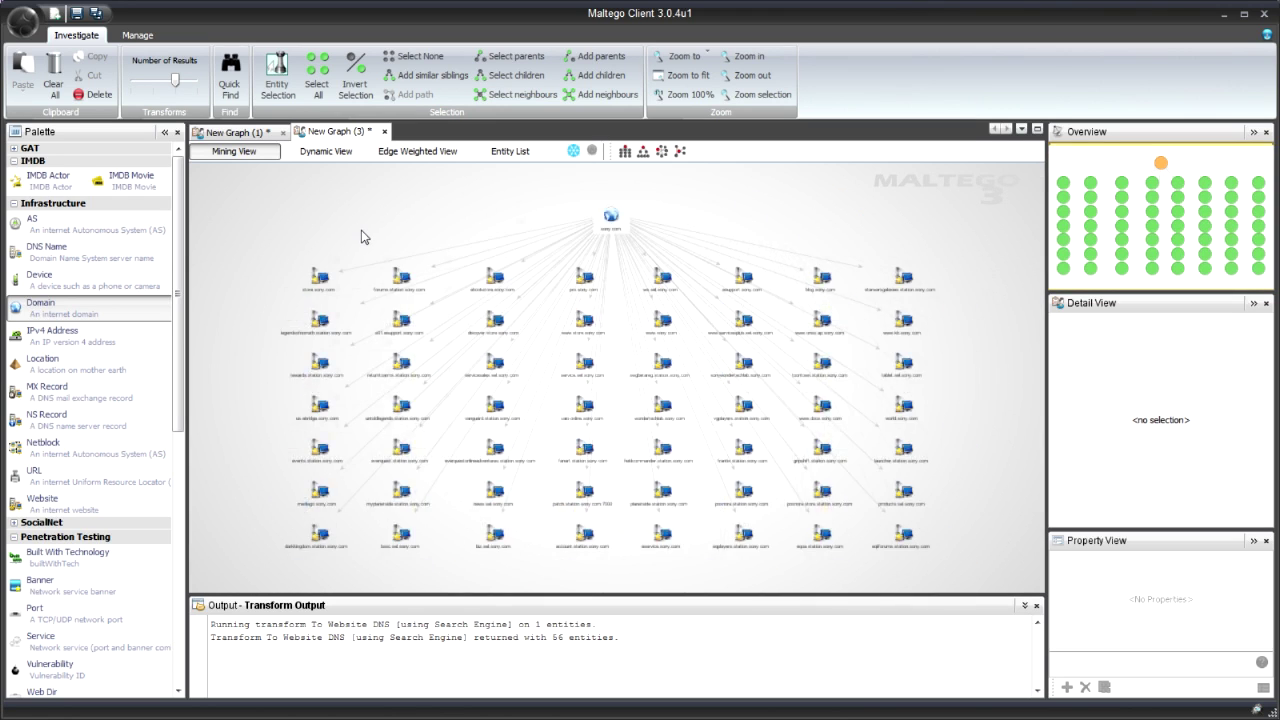
# - Zoom around the sony.com graph and note the count of 56 returned entities
pyautogui.scroll(3, 361, 300)
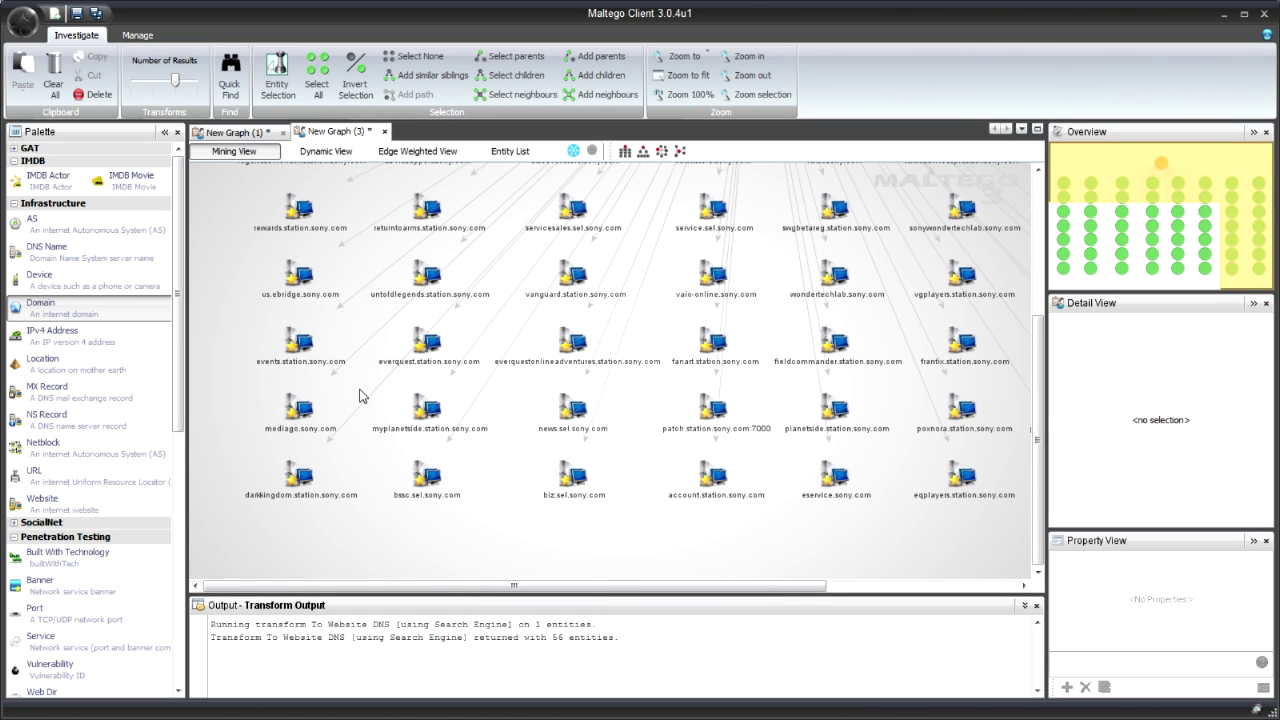
pyautogui.moveTo(548, 636); pyautogui.dragTo(582, 637)
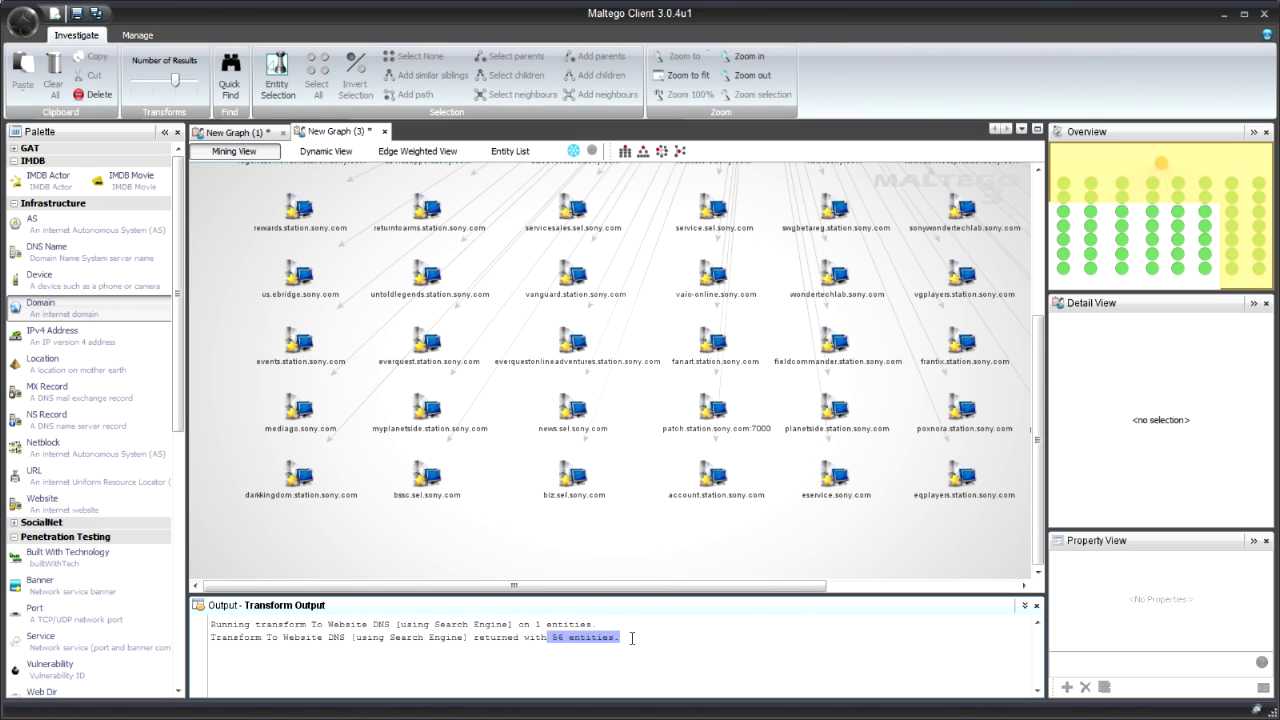
pyautogui.click(560, 550)
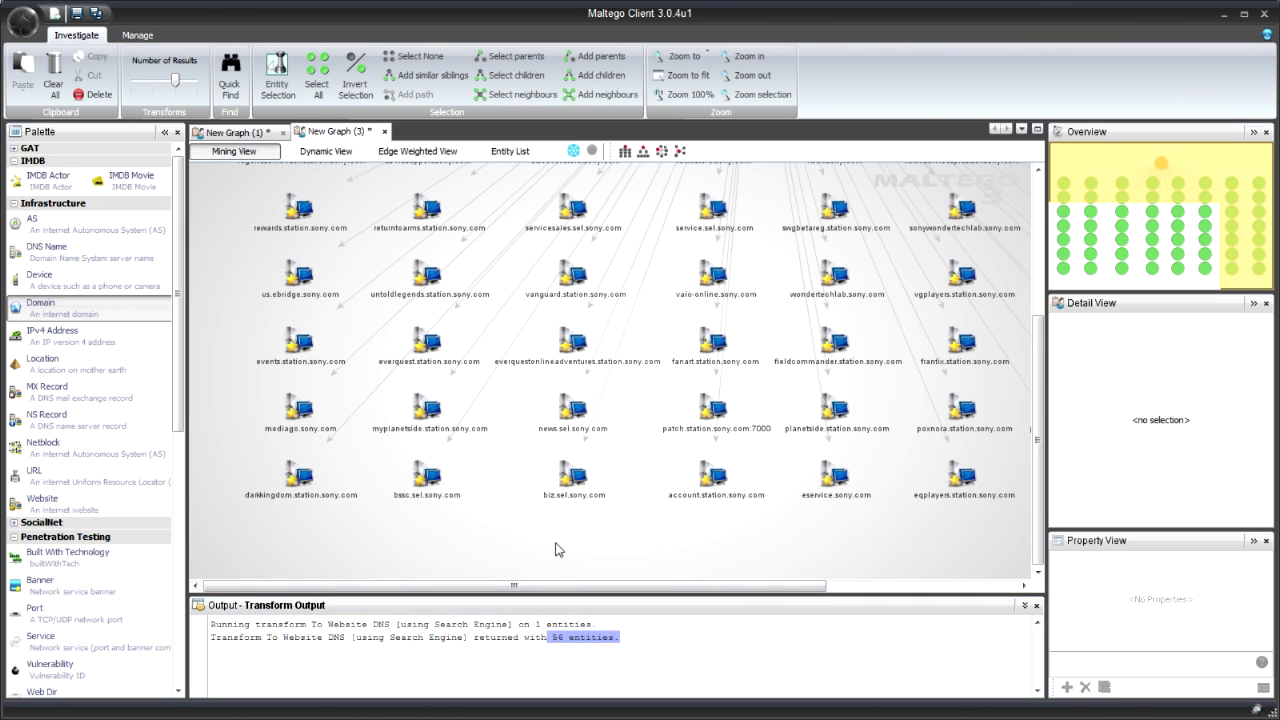
pyautogui.scroll(-2, 548, 540)
pyautogui.scroll(3, 489, 372)
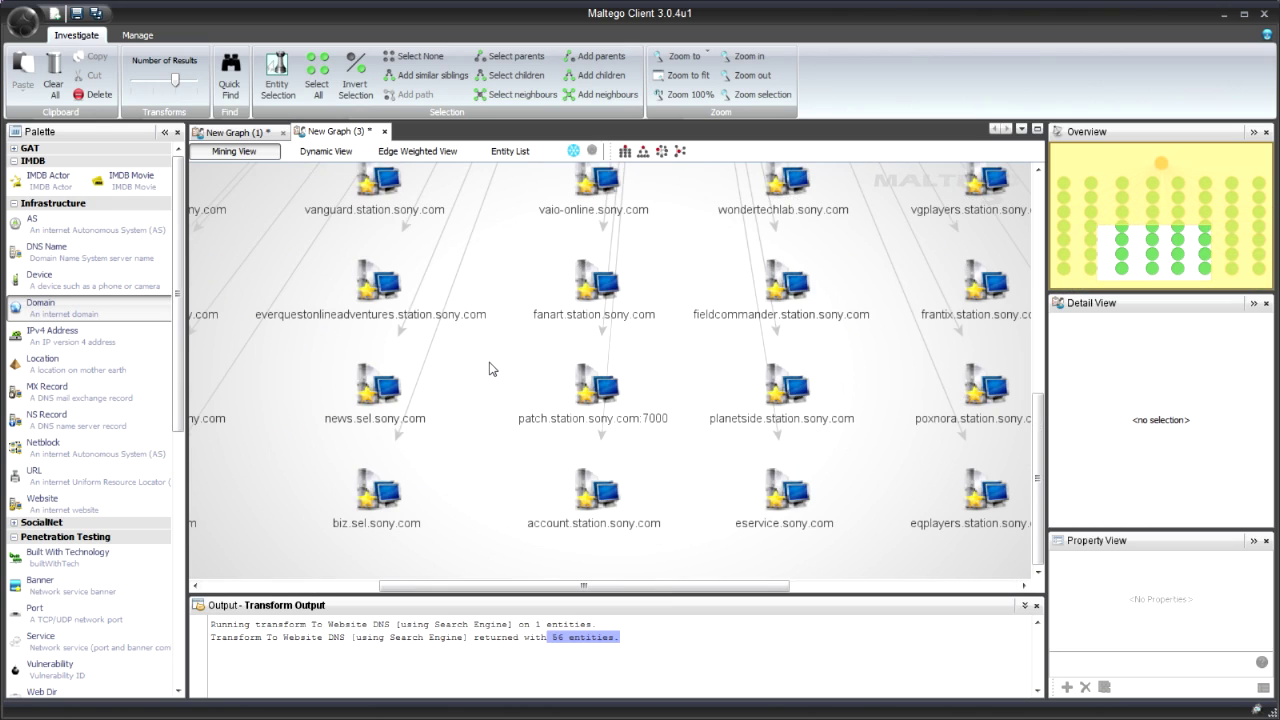
pyautogui.scroll(-5, 489, 368)
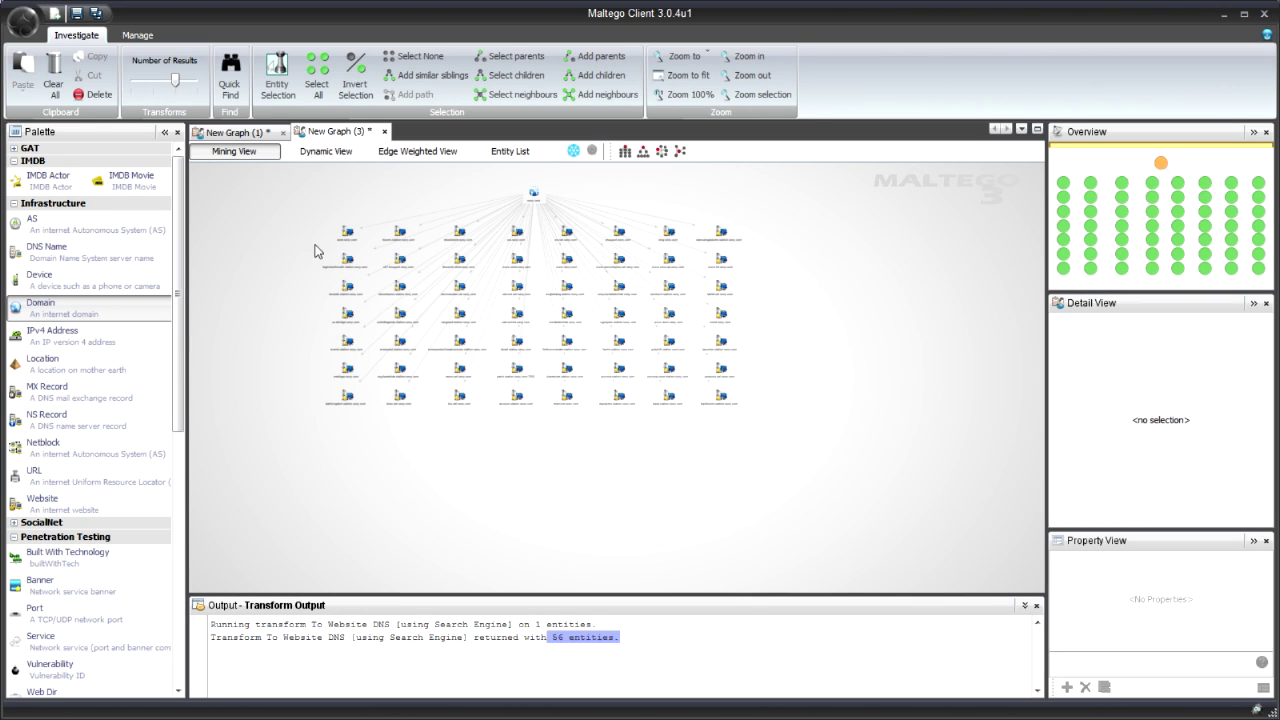
# - Select the website results, browse them down to news.sel.sony.com, then clear the selection
pyautogui.moveTo(326, 234); pyautogui.dragTo(740, 460)
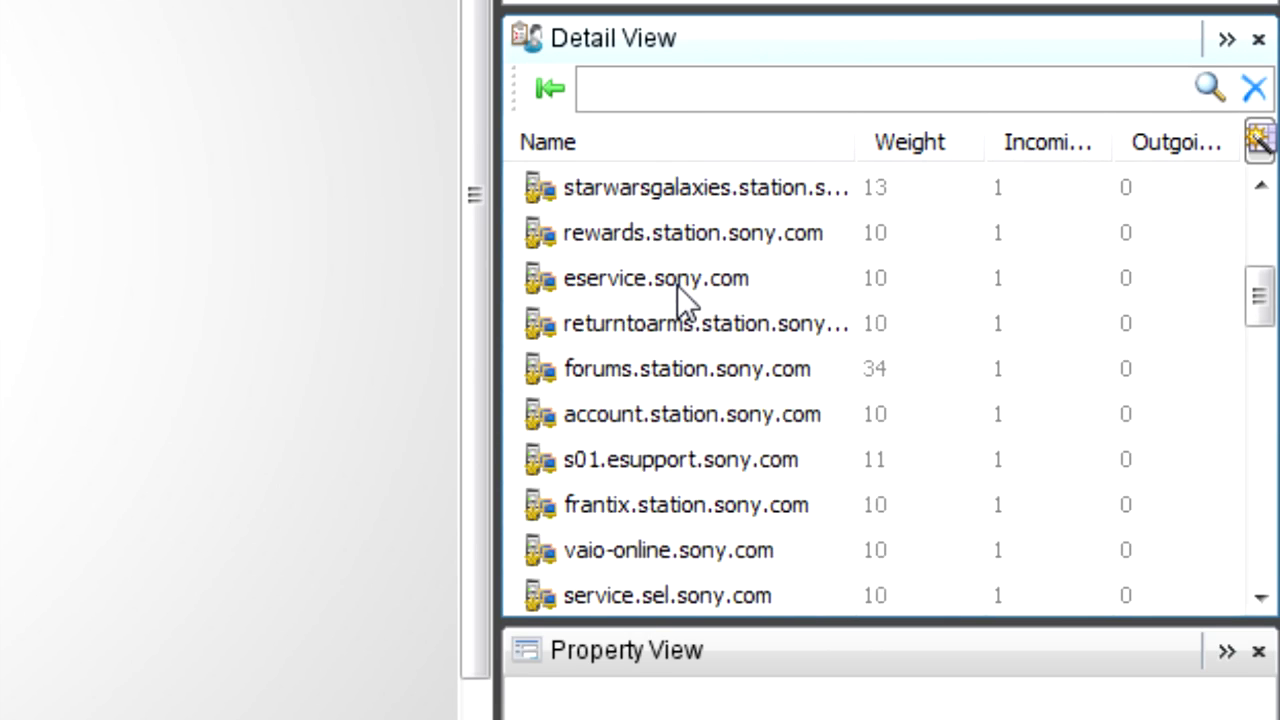
pyautogui.scroll(-5, 677, 285)
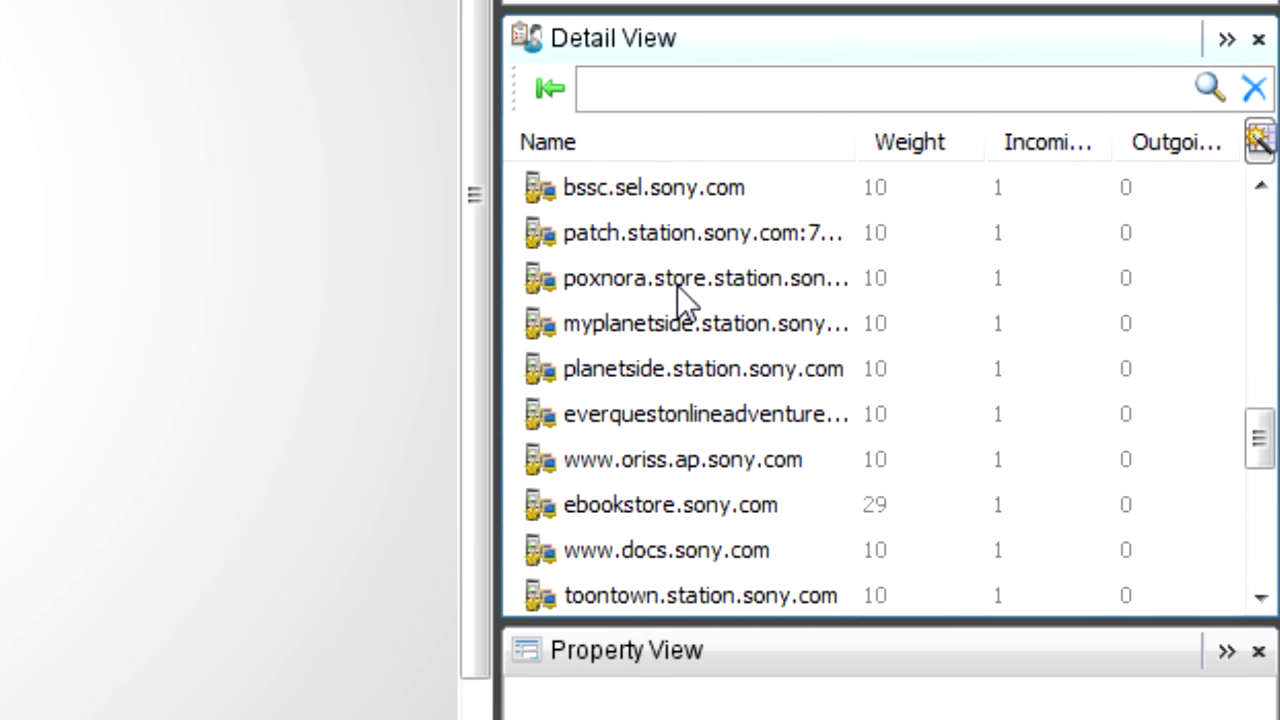
pyautogui.scroll(-5, 677, 285)
pyautogui.scroll(-1, 677, 285)
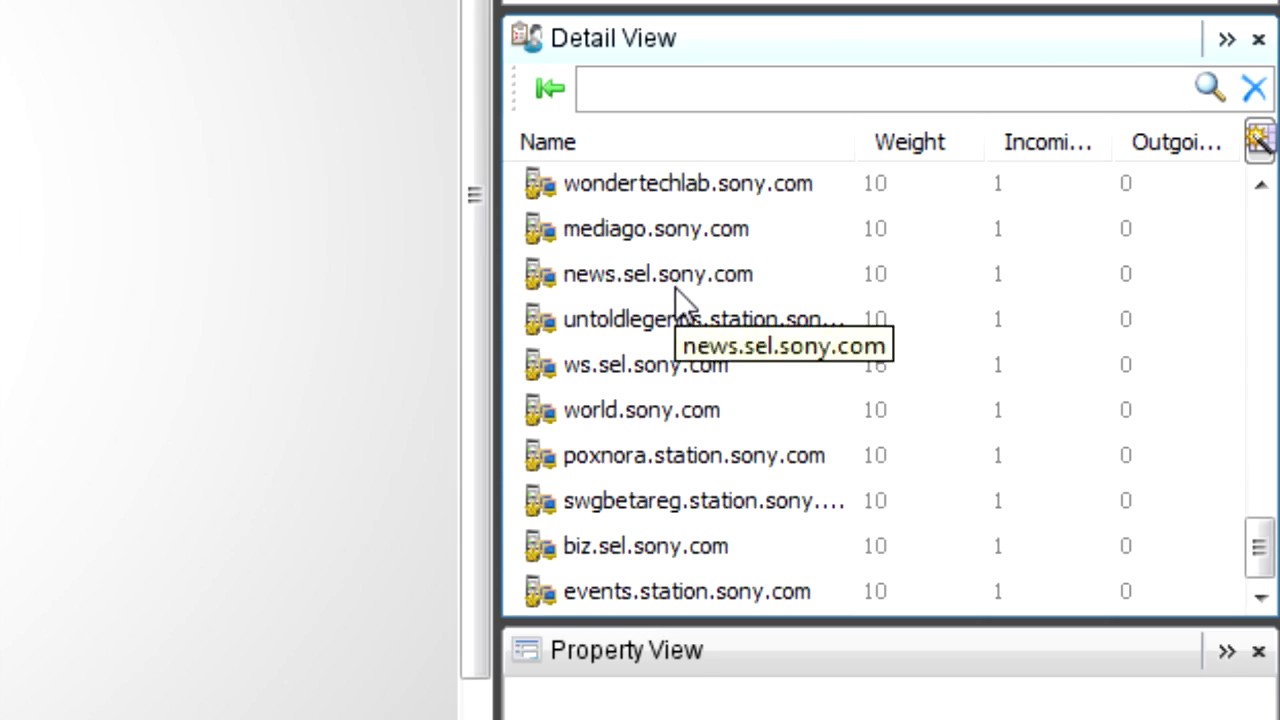
pyautogui.click(677, 285)
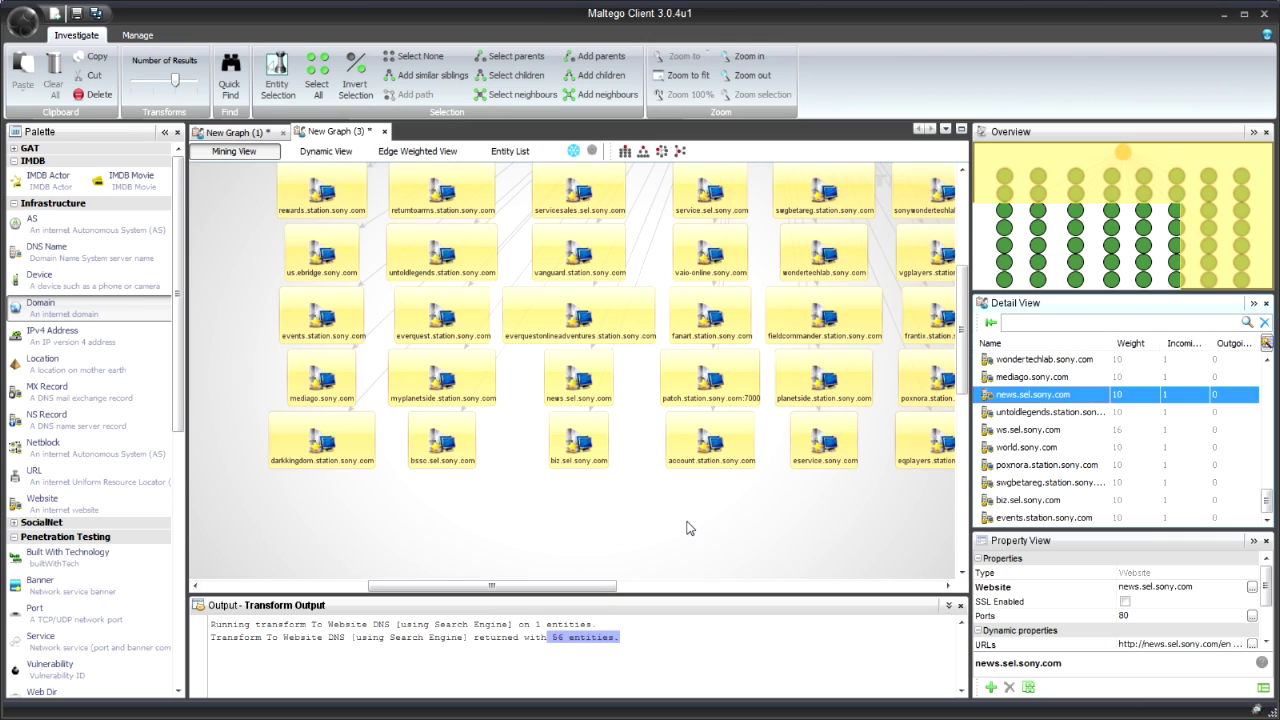
pyautogui.click(633, 484)
pyautogui.scroll(-5, 650, 500)
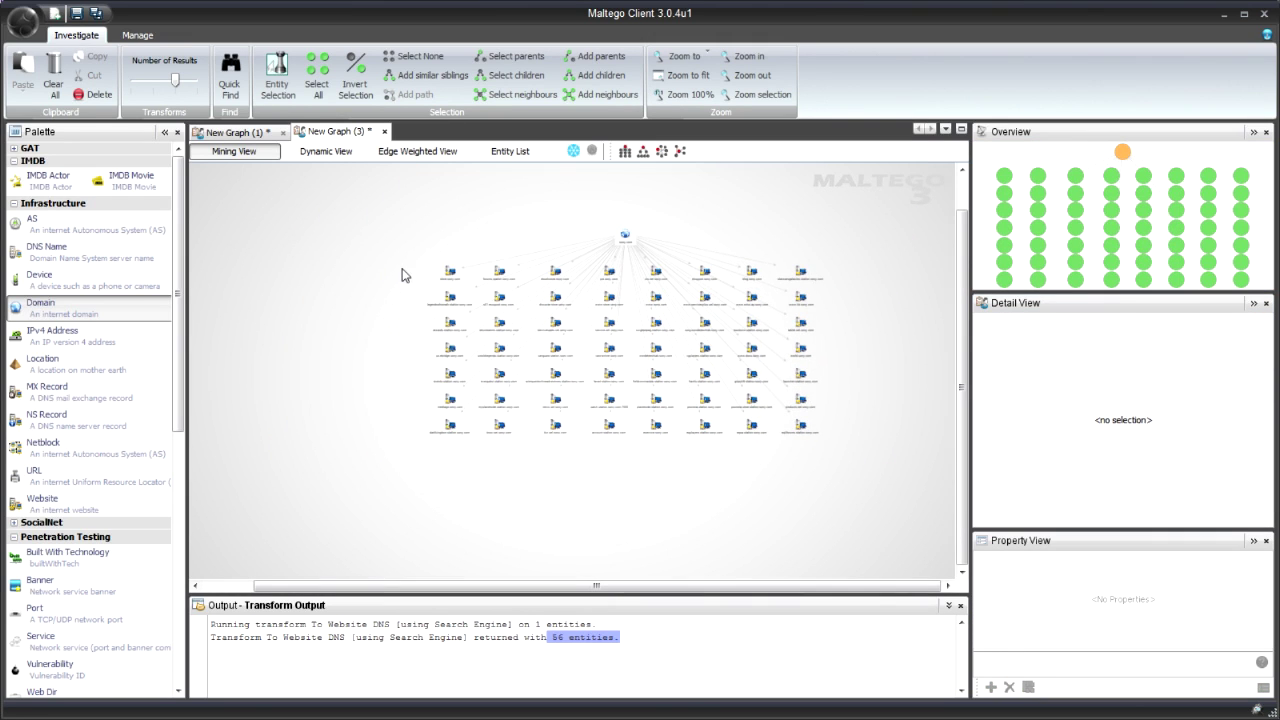
# - Delete the 56 old website results and run DNS from Domain > All in this set on sony.com
pyautogui.moveTo(829, 476); pyautogui.dragTo(829, 476)
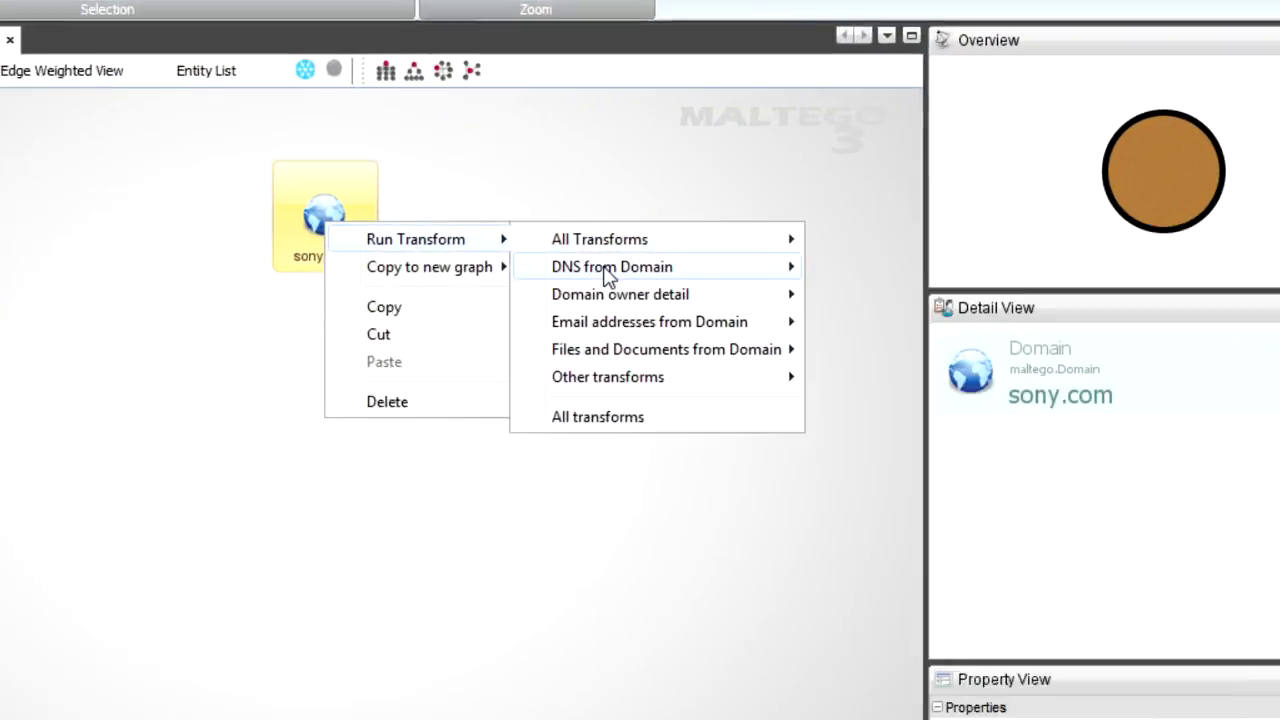
pyautogui.moveTo(768, 278)
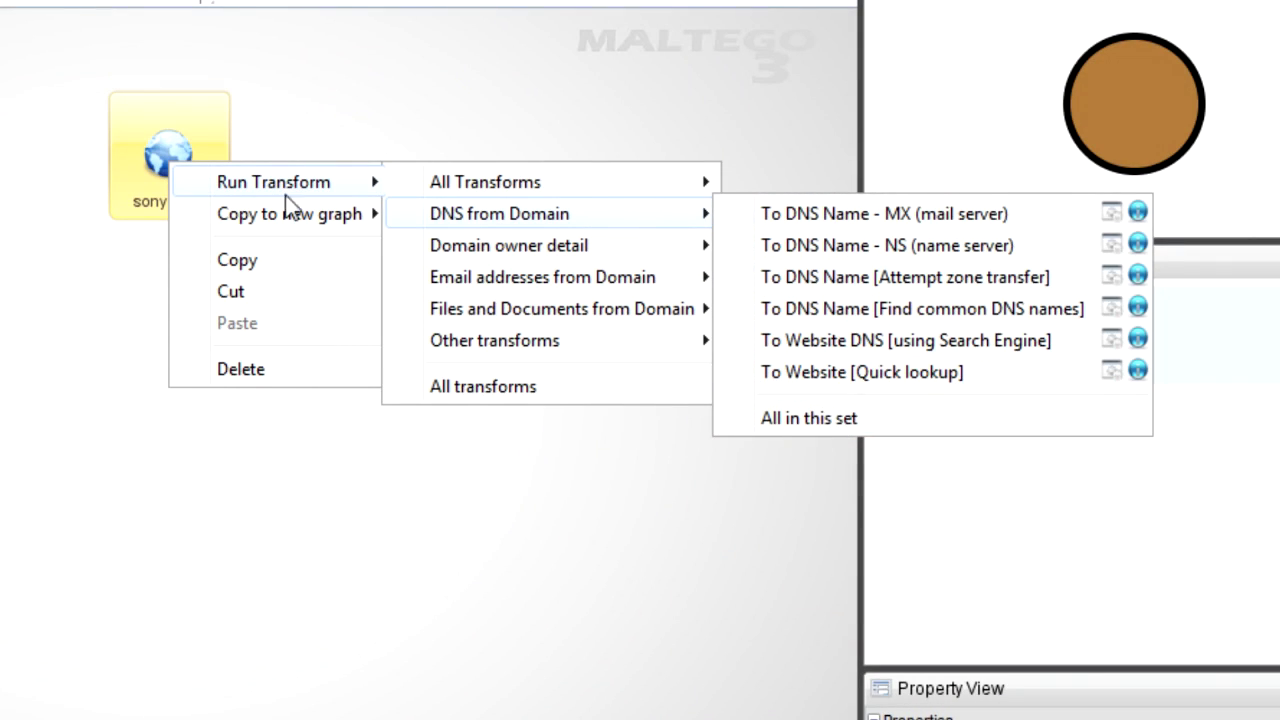
pyautogui.moveTo(514, 212)
pyautogui.click(815, 419)
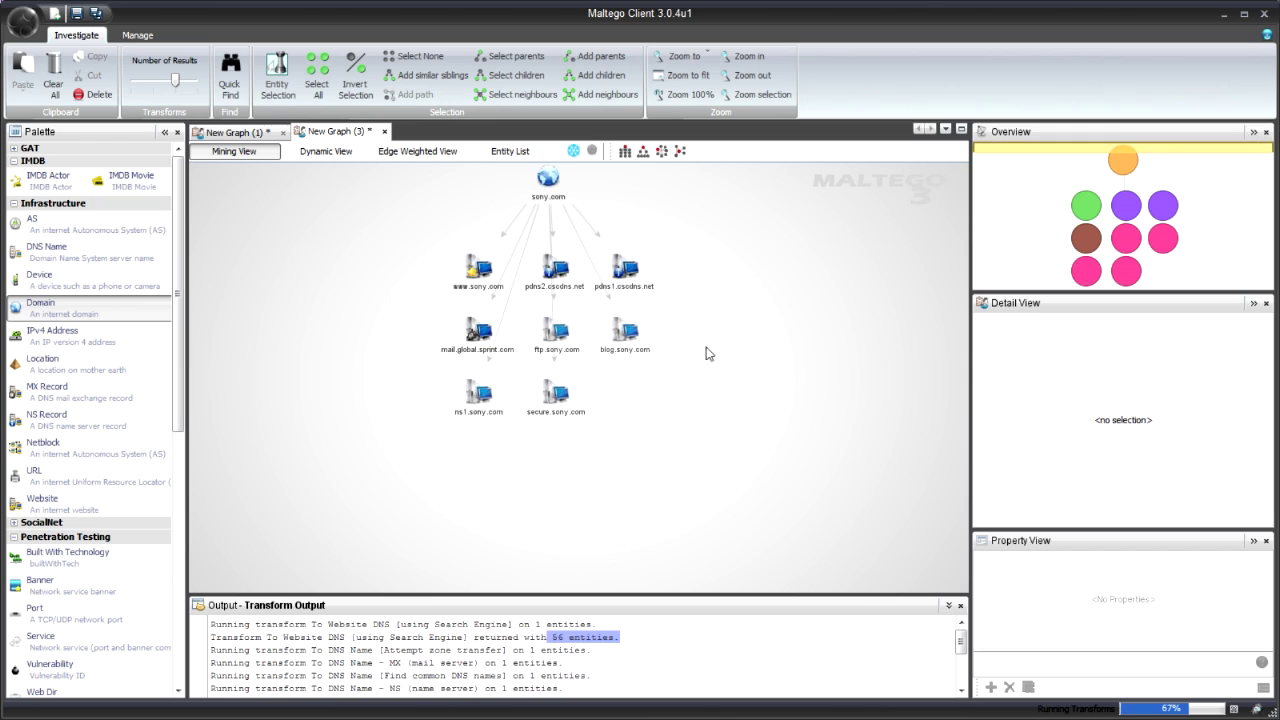
pyautogui.scroll(2, 617, 365)
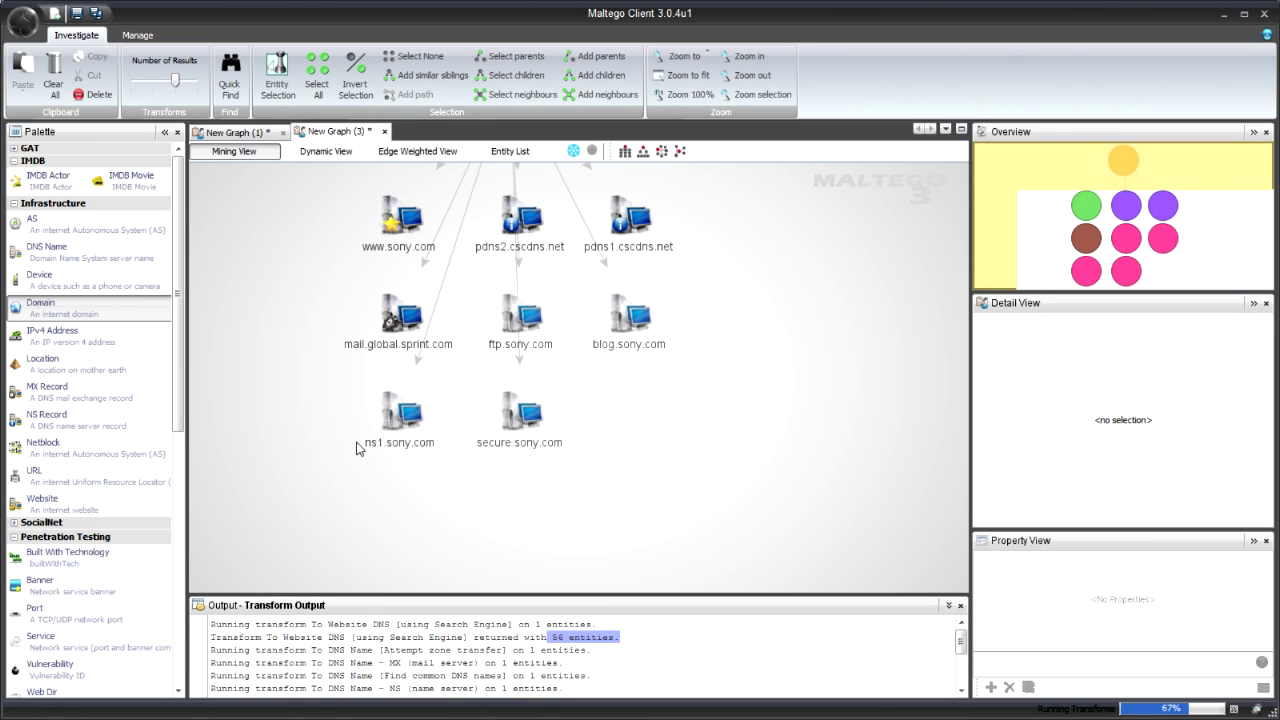
pyautogui.scroll(-1, 817, 341)
pyautogui.scroll(-2, 815, 345)
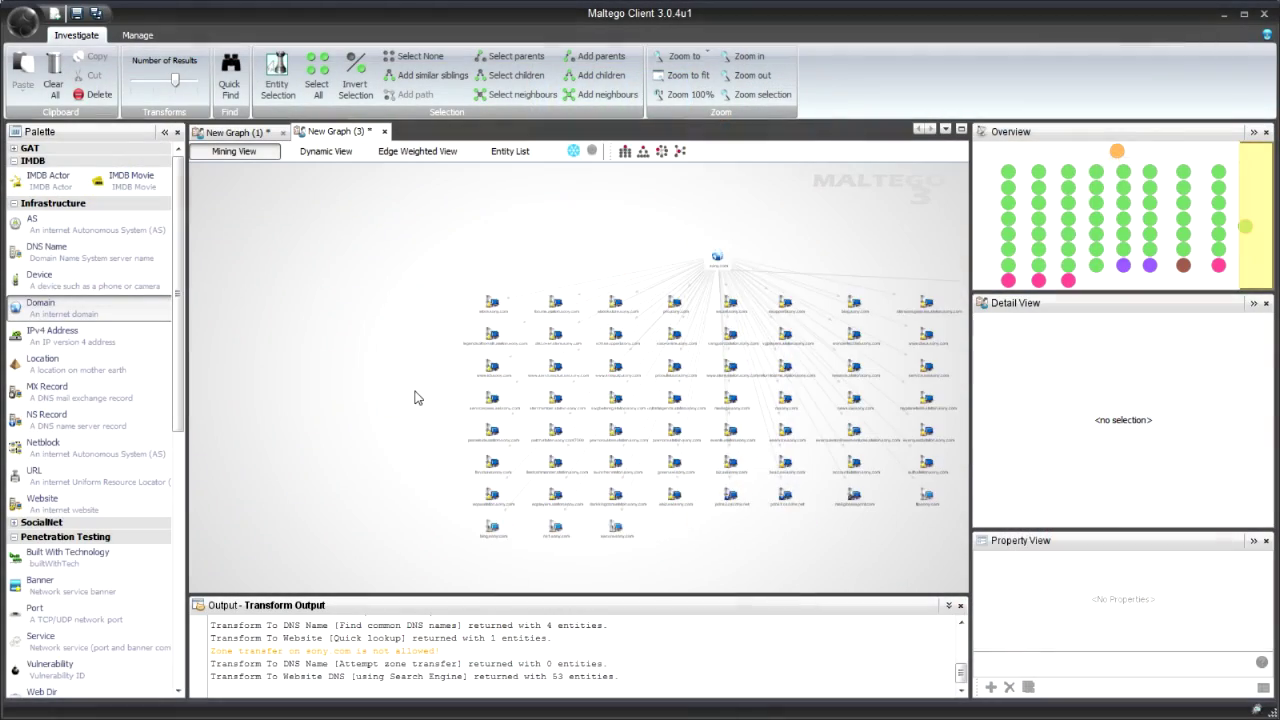
pyautogui.scroll(5, 294, 317)
pyautogui.click(560, 381)
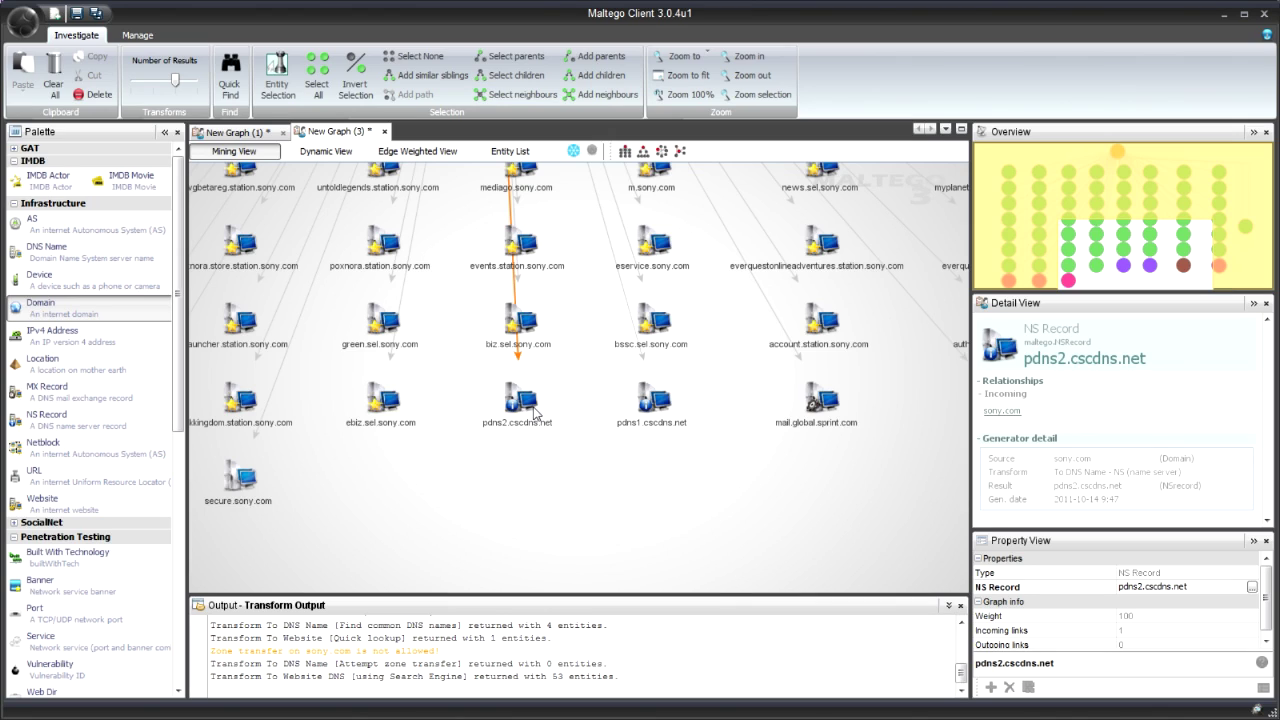
pyautogui.rightClick(535, 413)
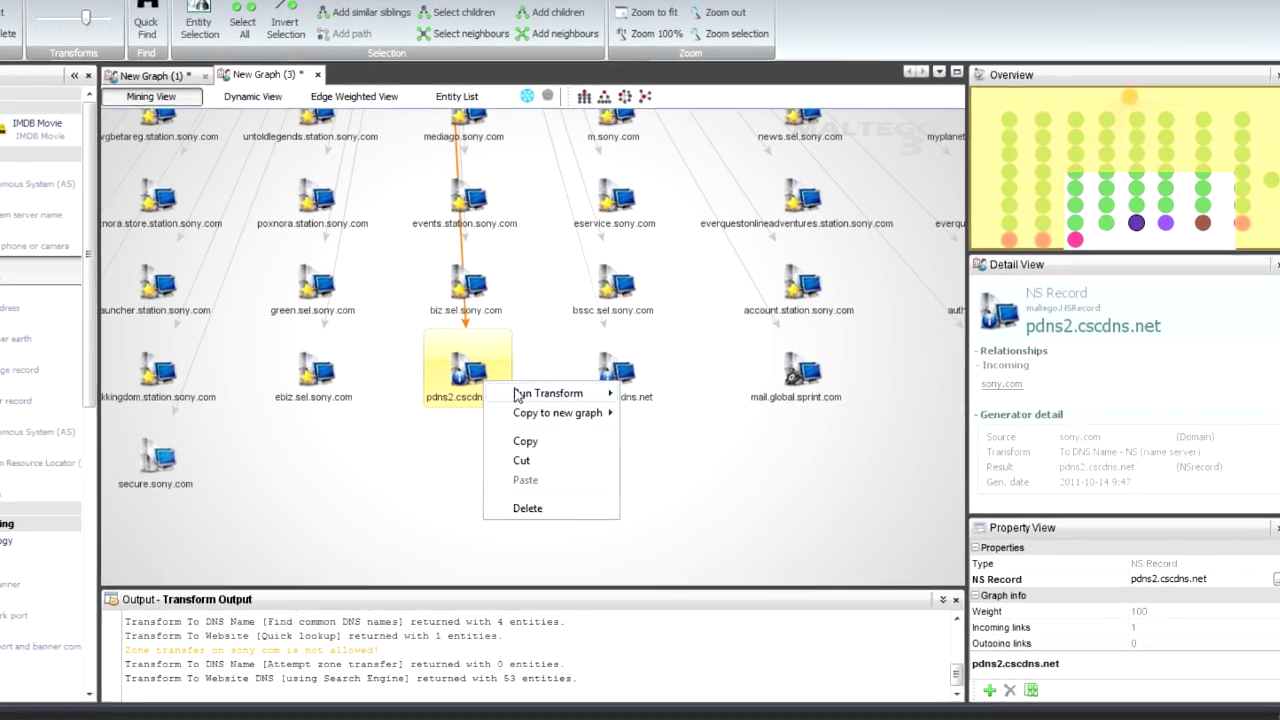
pyautogui.moveTo(592, 418)
pyautogui.moveTo(716, 421)
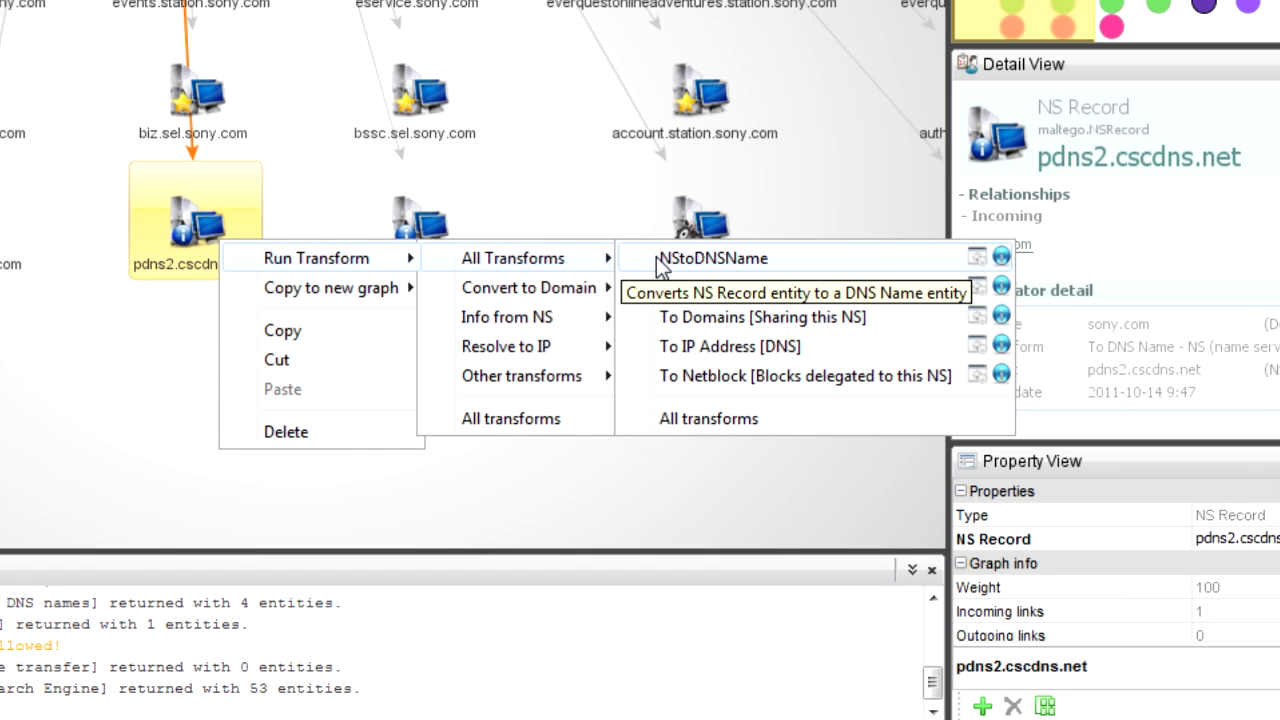
pyautogui.click(577, 497)
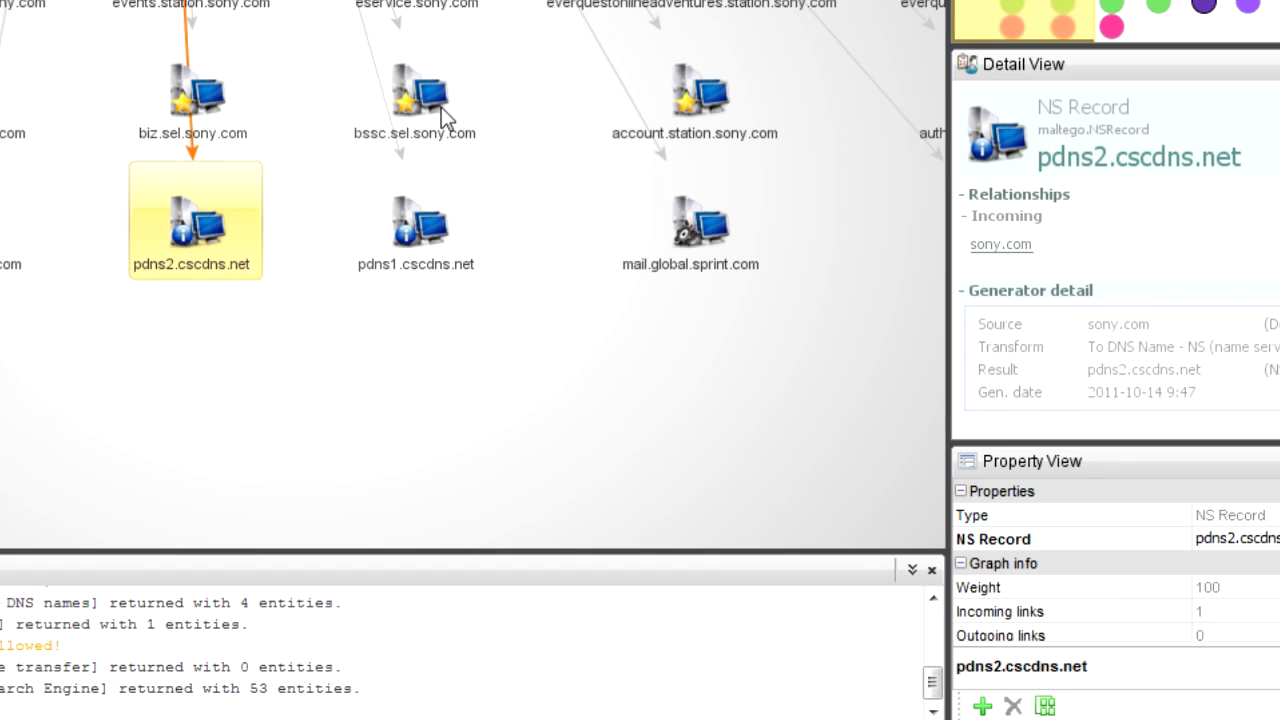
pyautogui.click(441, 107)
pyautogui.rightClick(432, 100)
pyautogui.moveTo(553, 127)
pyautogui.moveTo(707, 120)
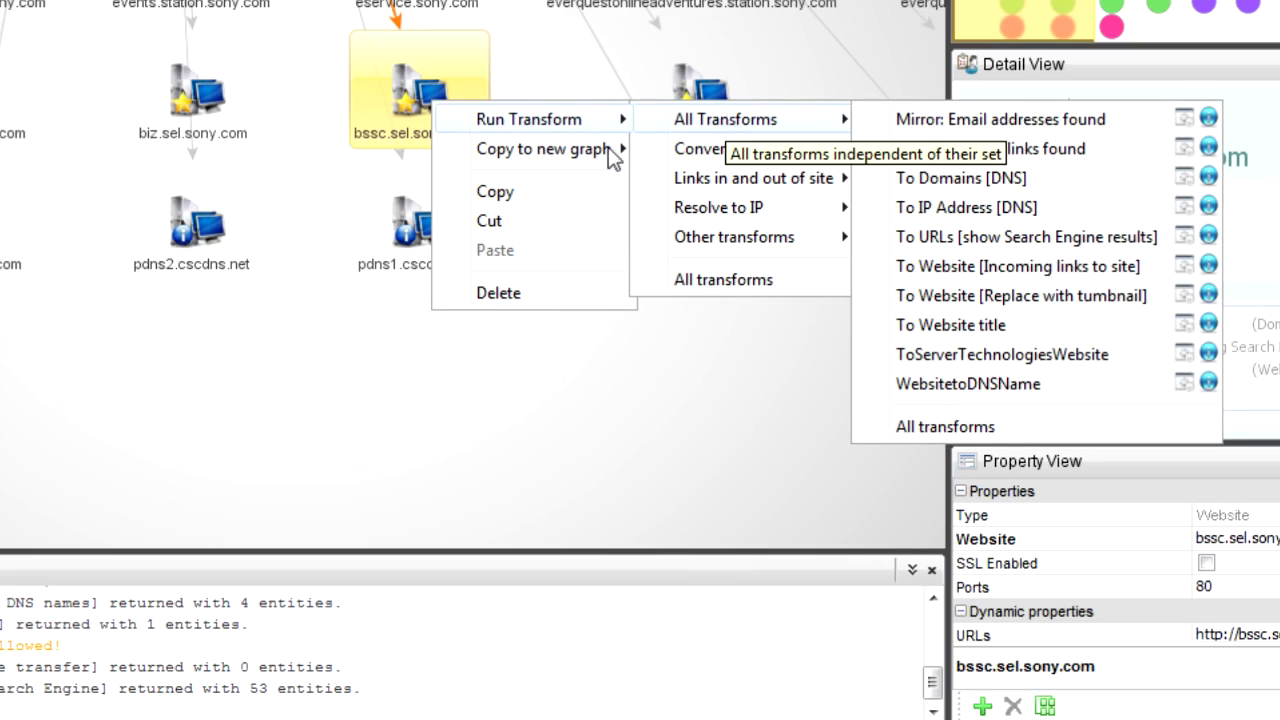
pyautogui.click(143, 377)
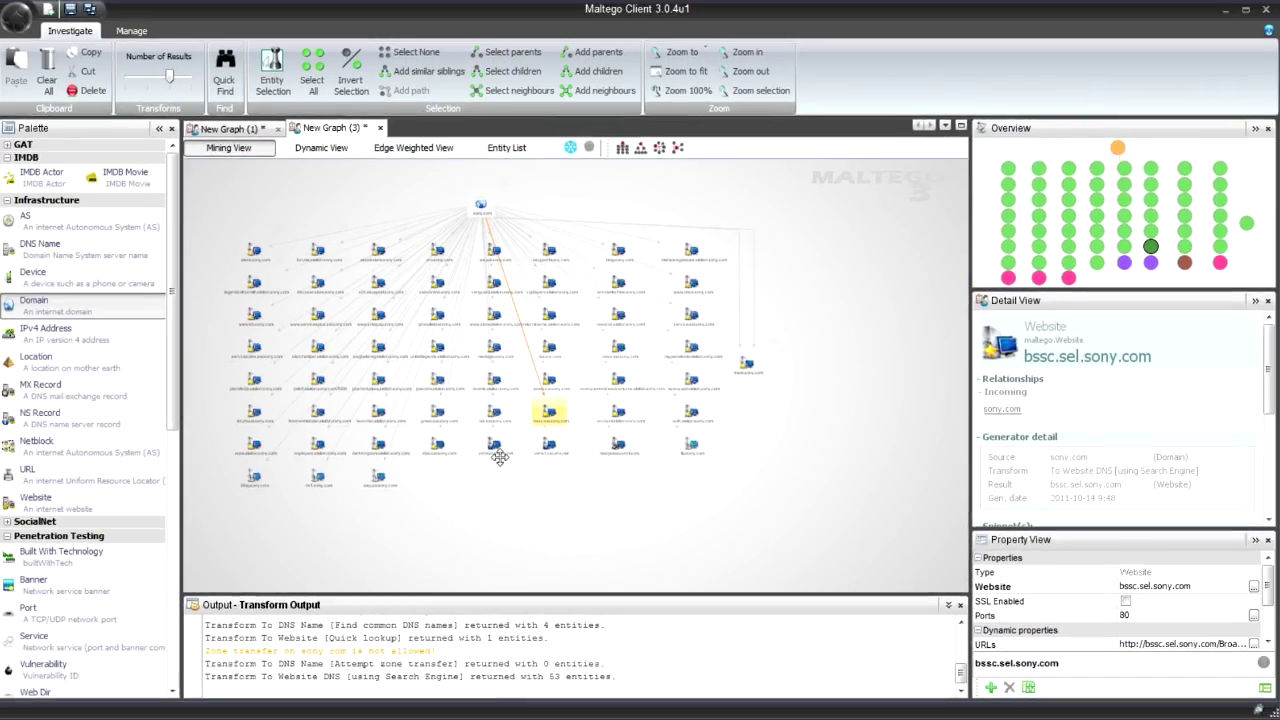
# - Select all sony.com websites and DNS names and run To IP Address [DNS] on them
pyautogui.click(289, 218)
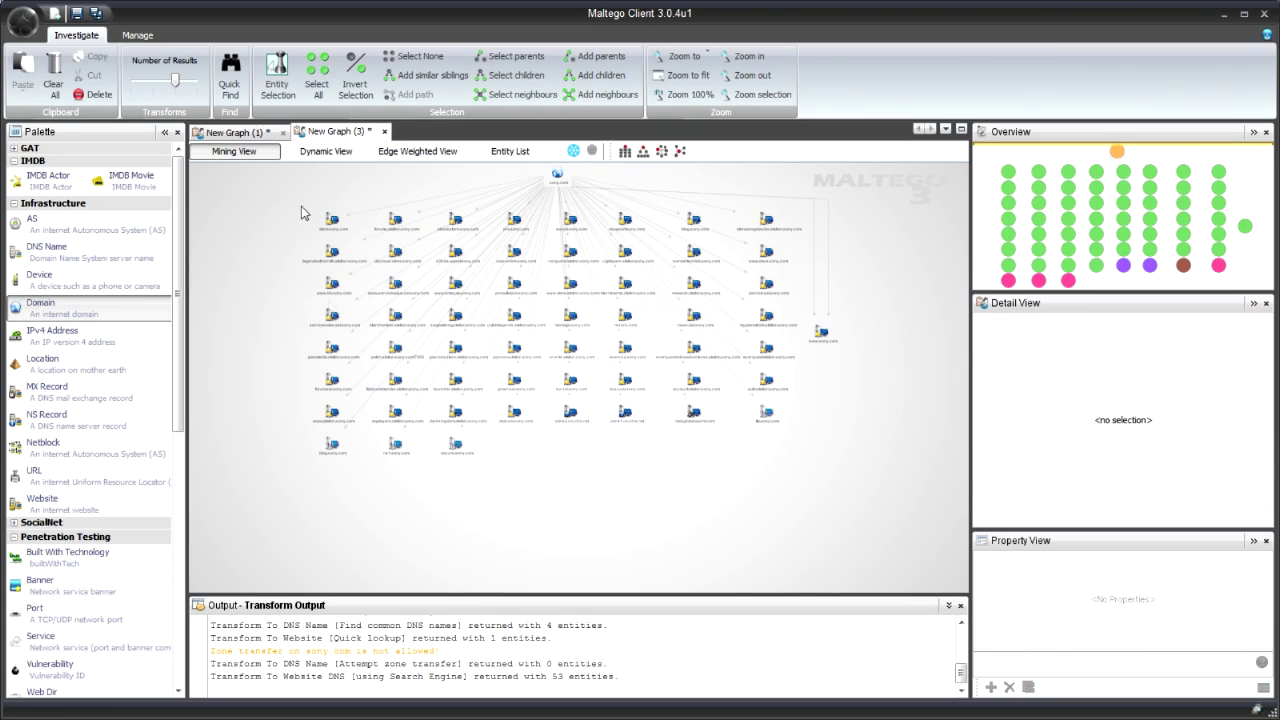
pyautogui.moveTo(301, 206); pyautogui.dragTo(849, 463)
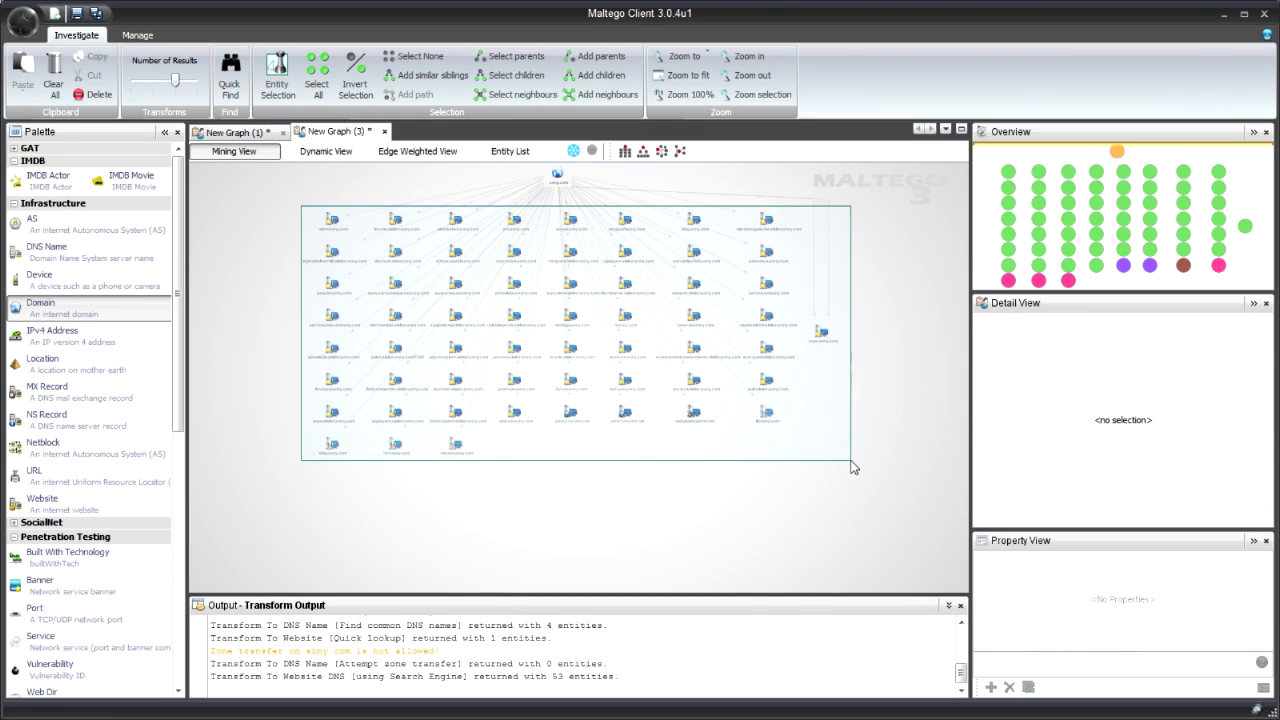
pyautogui.rightClick(772, 411)
pyautogui.moveTo(872, 418)
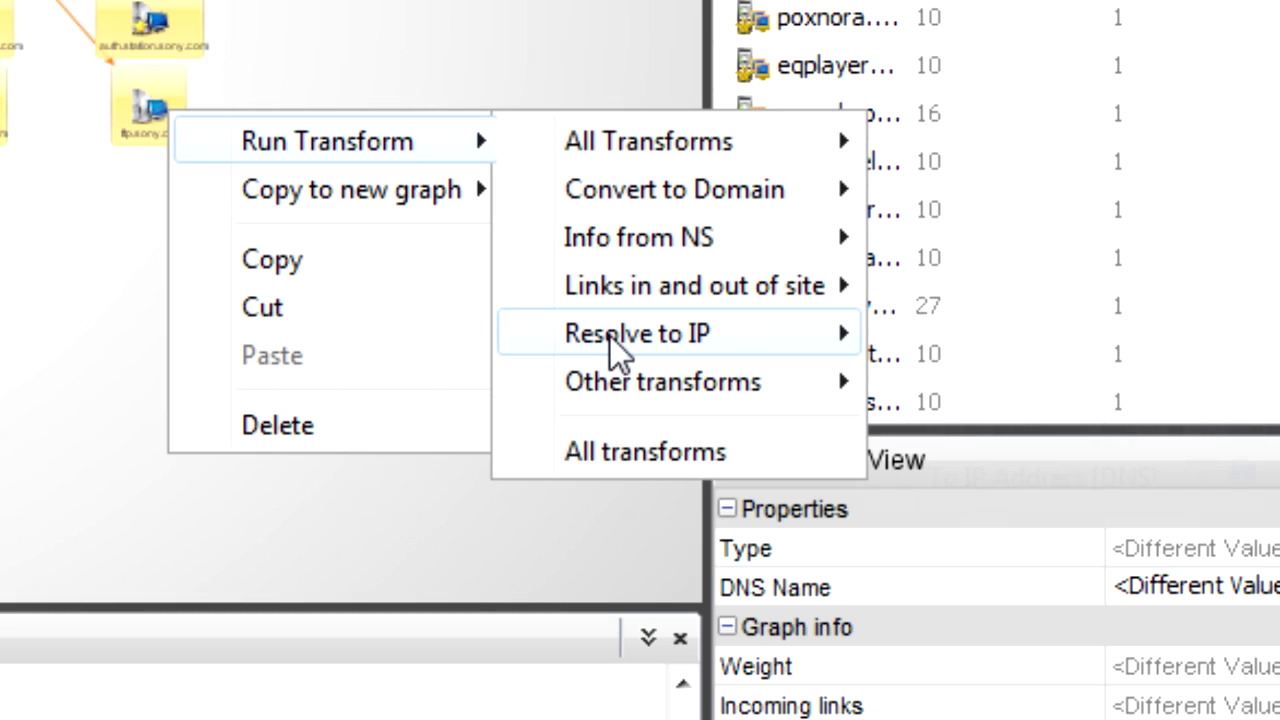
pyautogui.moveTo(617, 350)
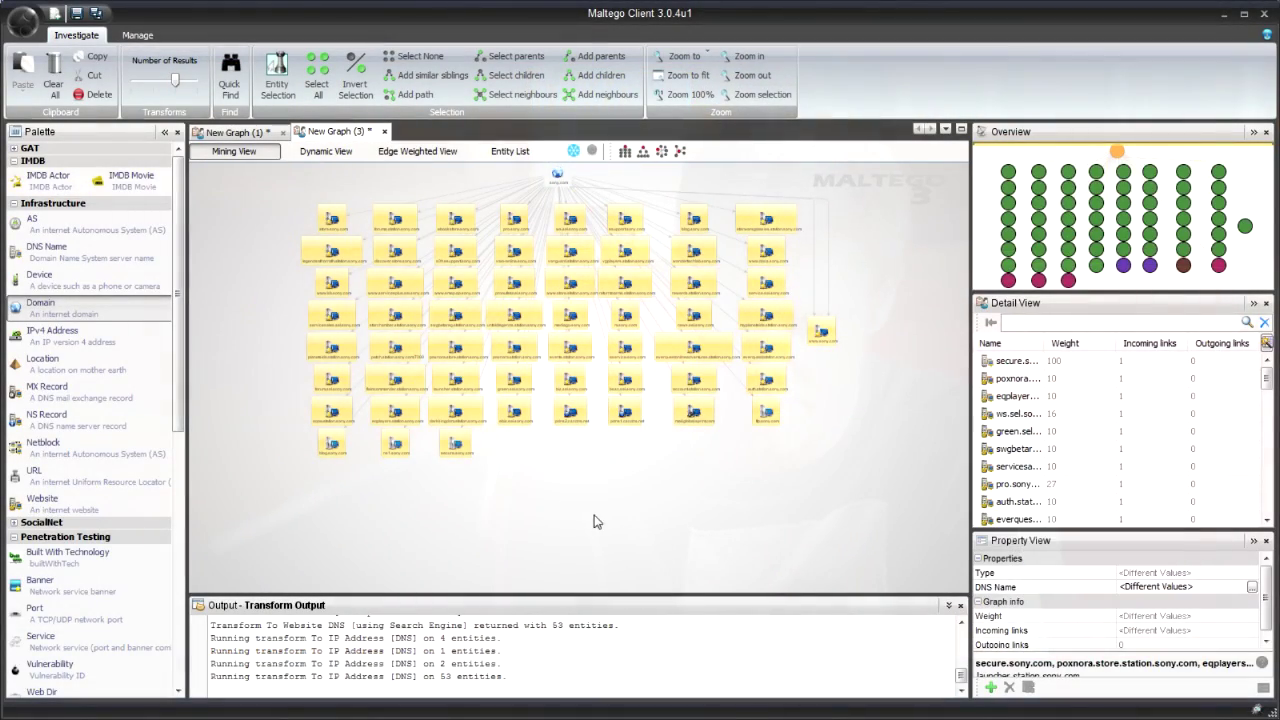
pyautogui.click(587, 511)
# - Switch the graph to Dynamic View while the IP resolution finishes
pyautogui.click(336, 158)
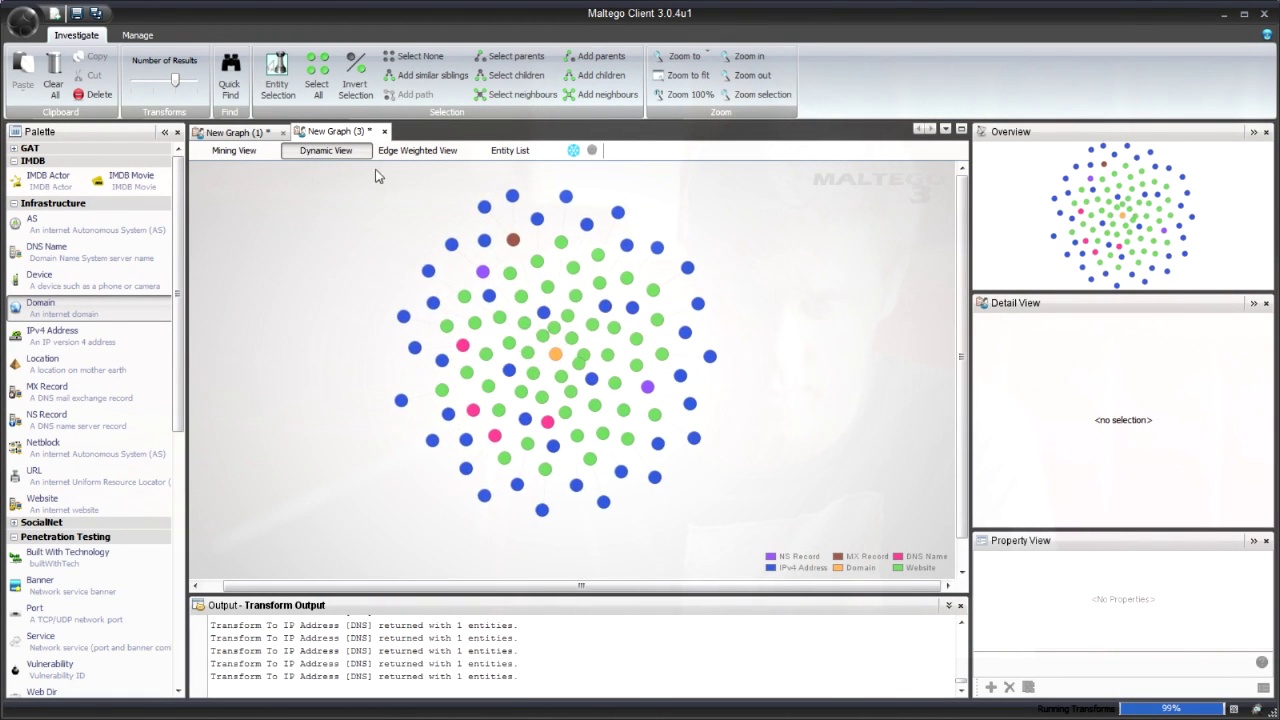
# - Arrange the graph in Mining View, inspecting 199.108.0.132 and briefly trying Edge Weighted View
pyautogui.click(252, 151)
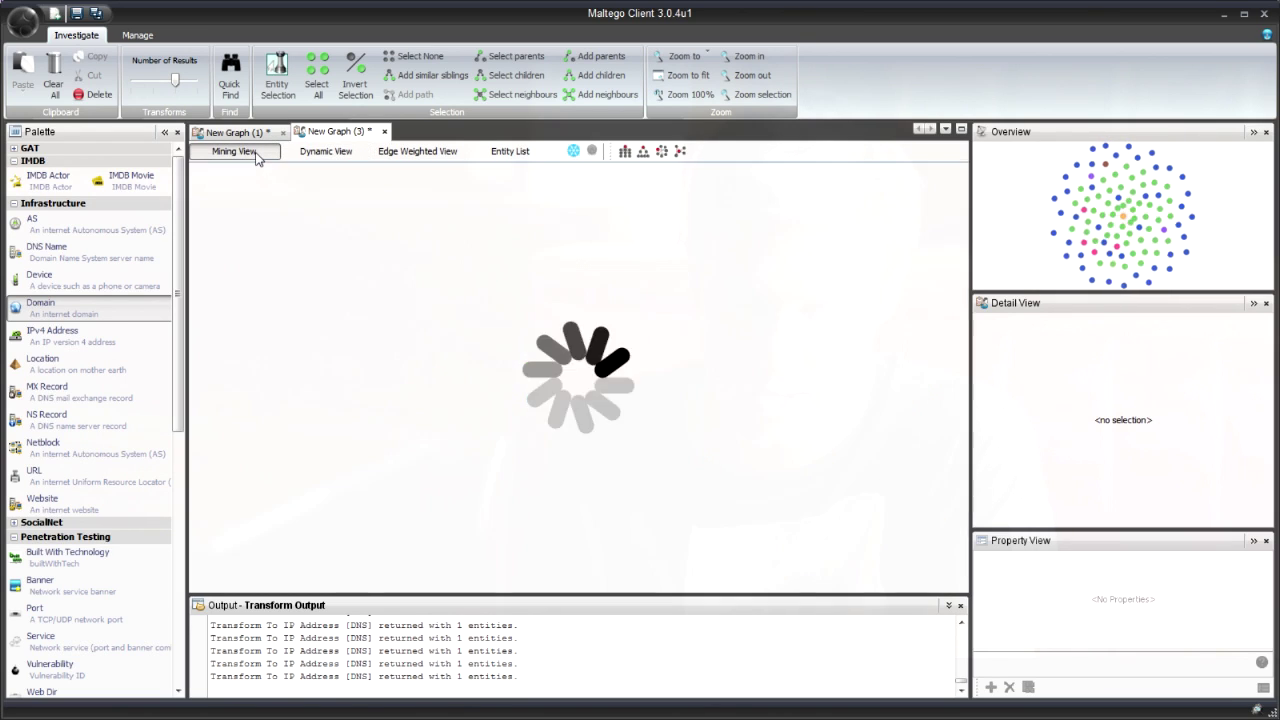
pyautogui.click(586, 280)
pyautogui.scroll(5, 588, 282)
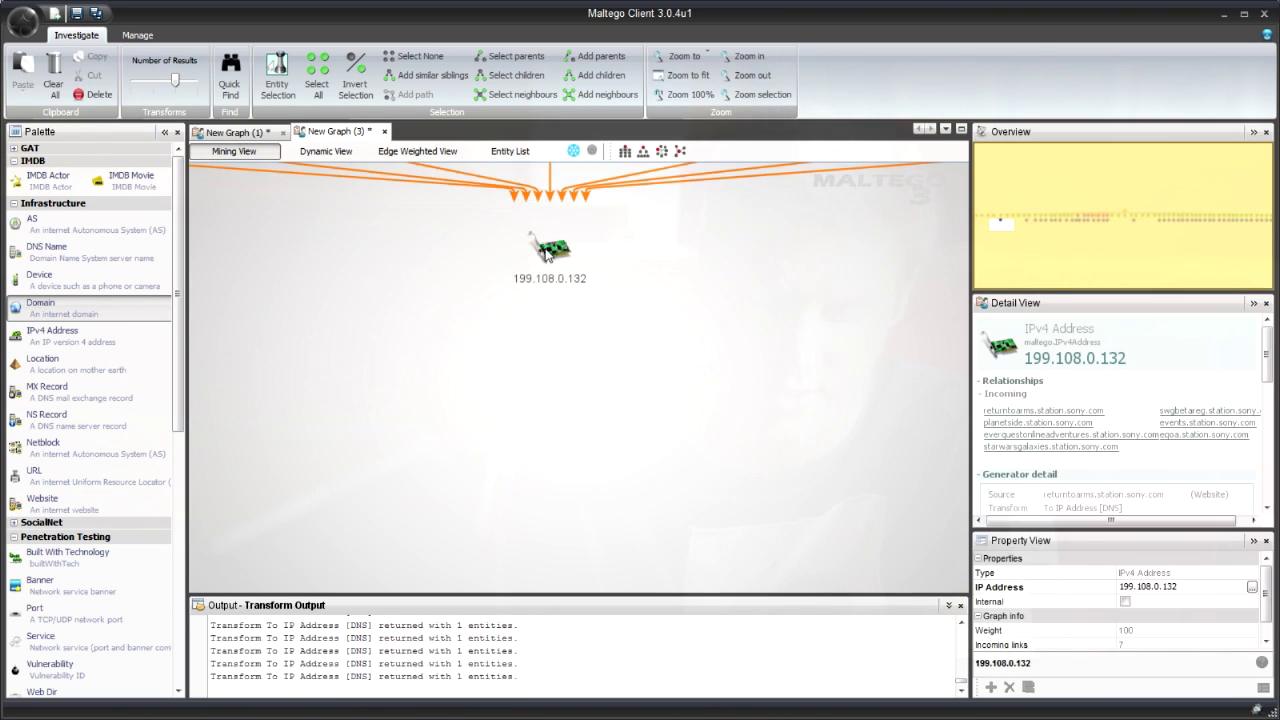
pyautogui.click(674, 331)
pyautogui.scroll(-5, 700, 340)
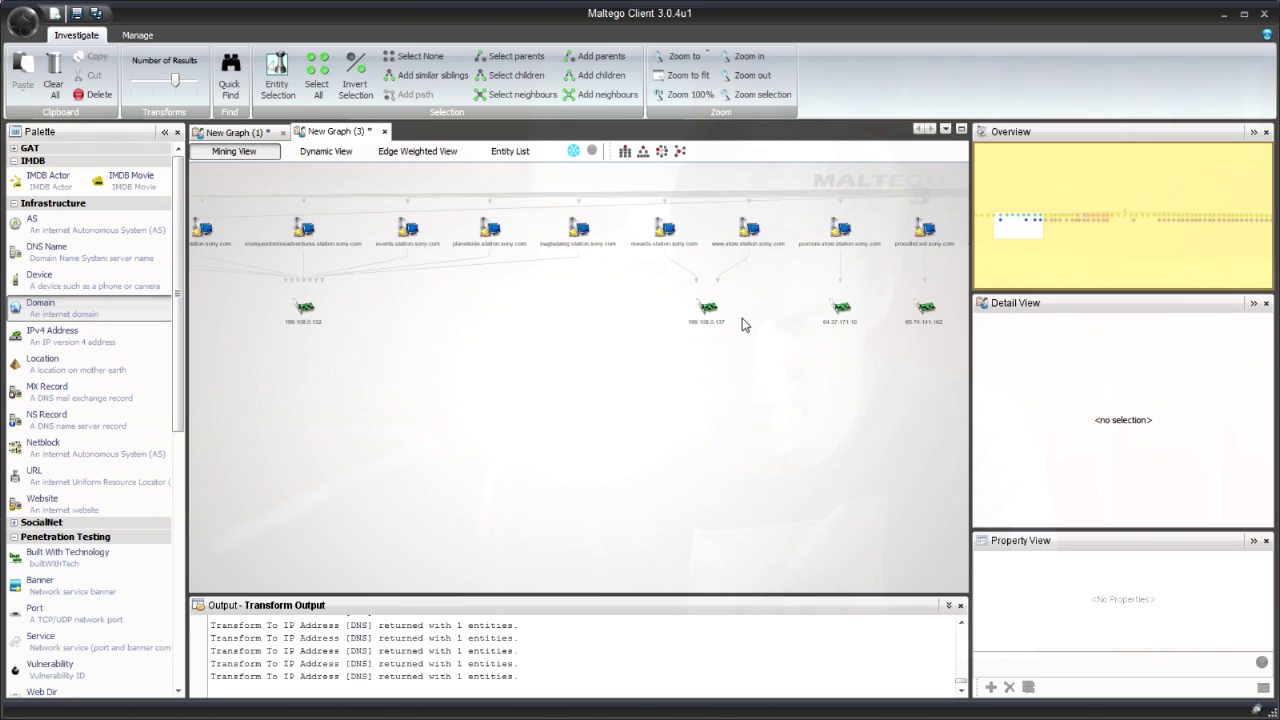
pyautogui.scroll(3, 743, 323)
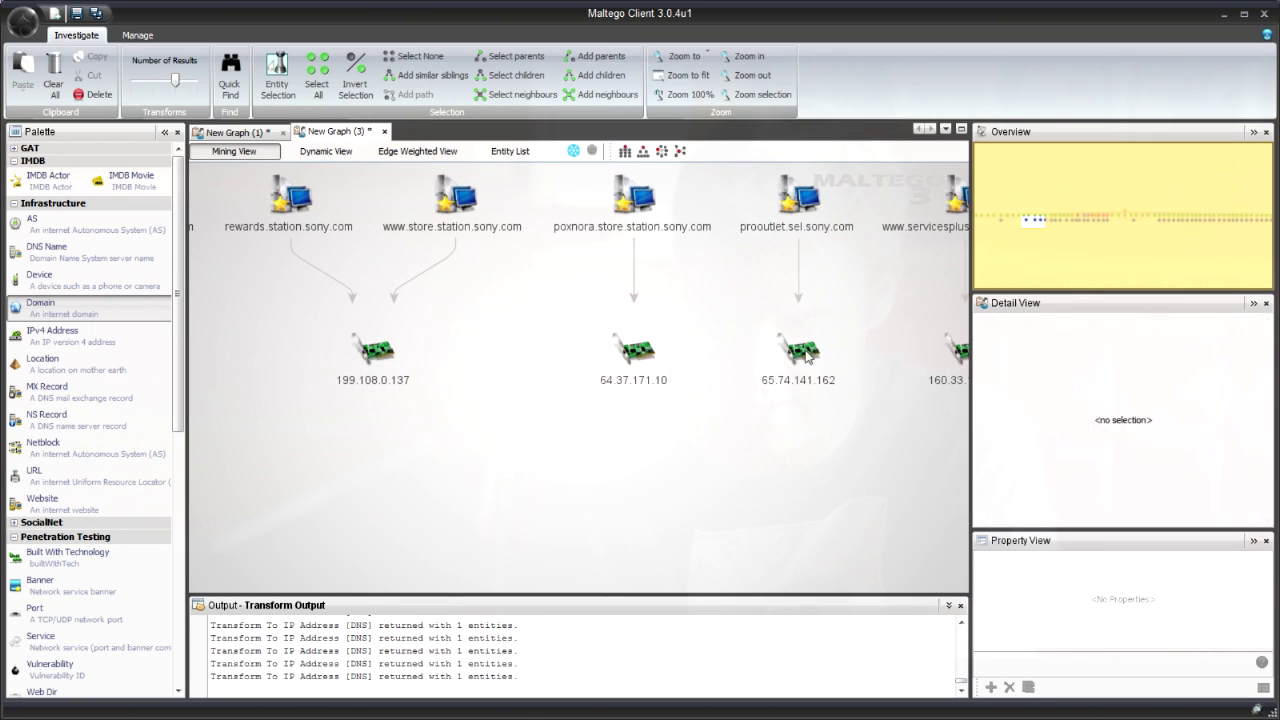
pyautogui.click(401, 157)
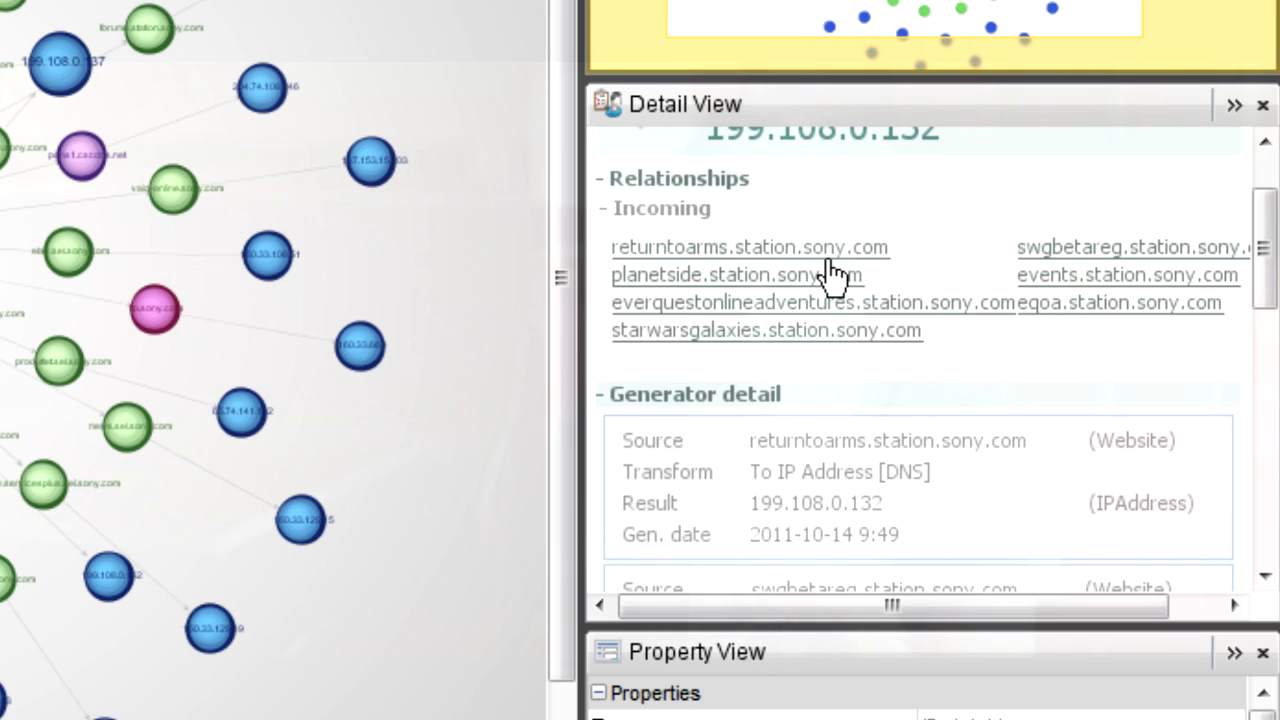
pyautogui.click(681, 248)
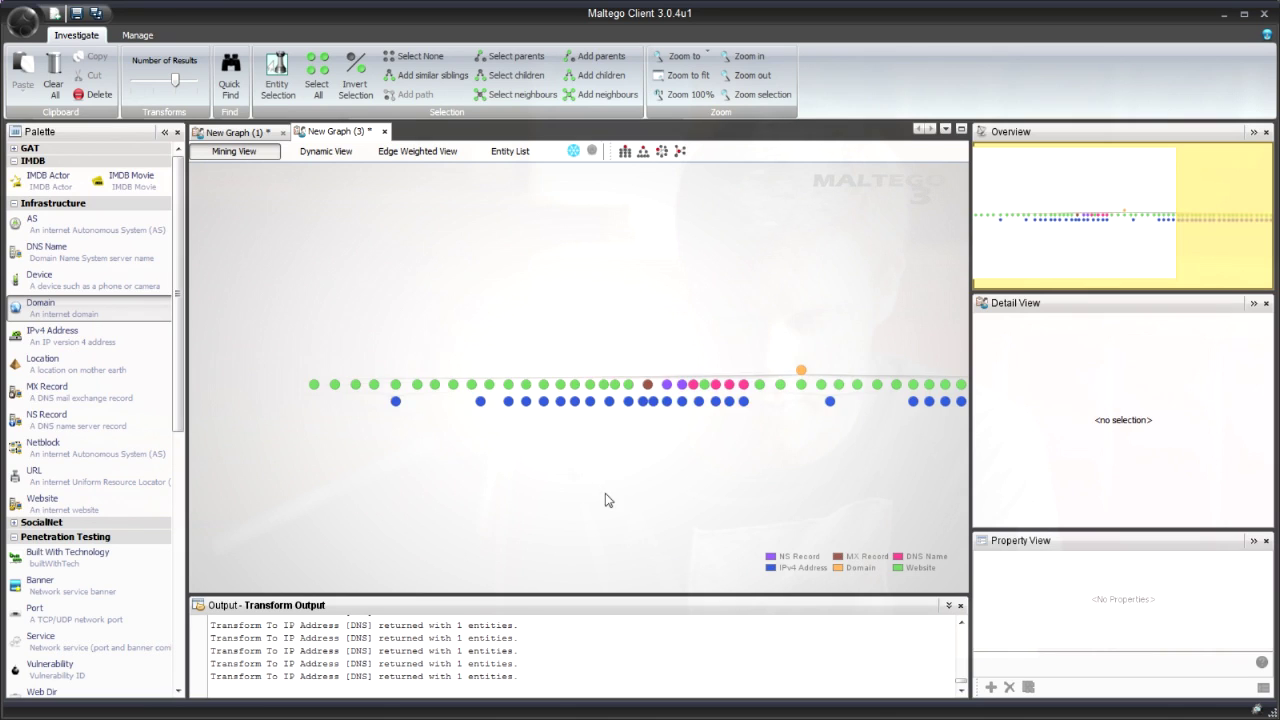
# - Scroll down the list of transforms available for the selected IPv4 addresses
pyautogui.scroll(-3, 443, 434)
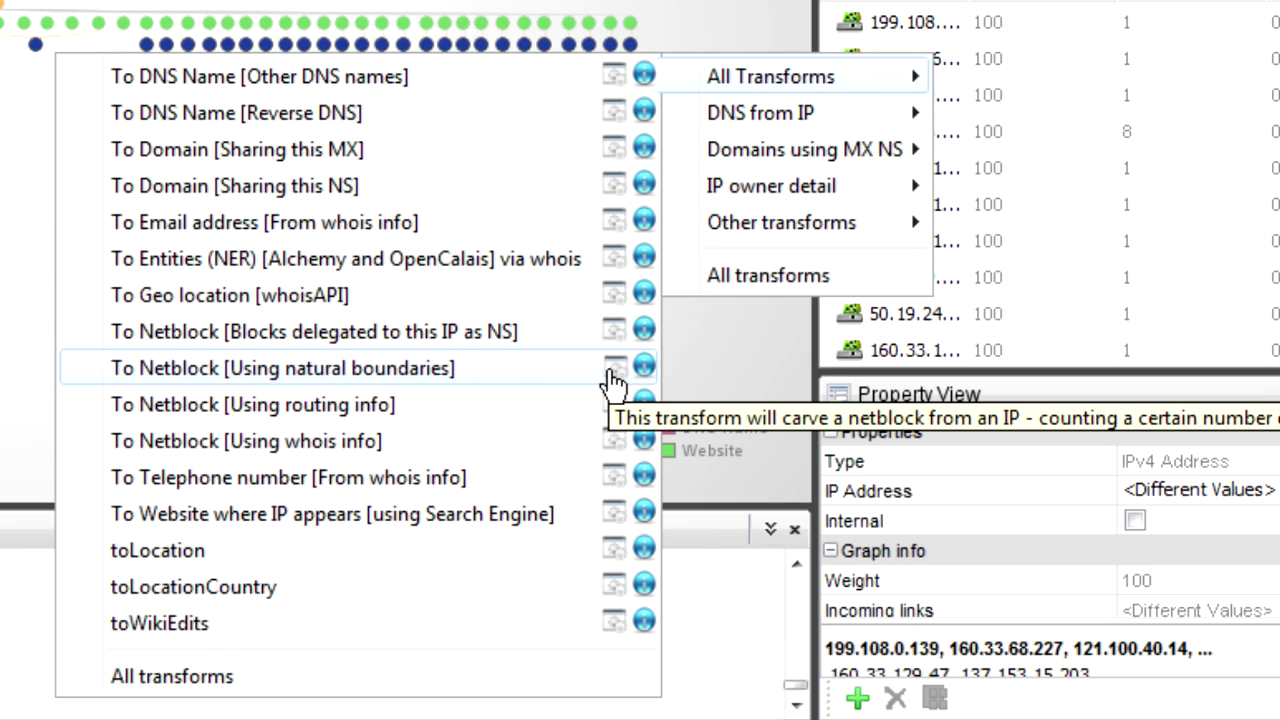
# - Check the To Netblock [Using natural boundaries] settings: Block size 256 and the Popup option
pyautogui.click(612, 370)
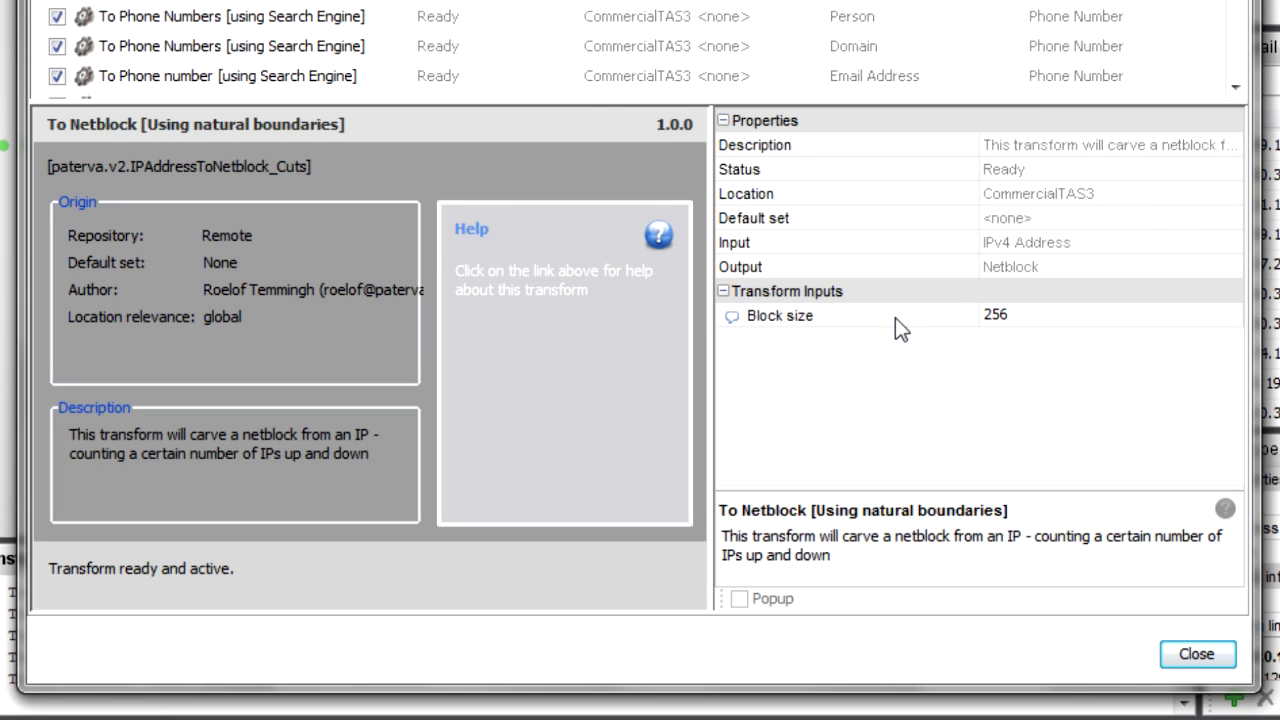
pyautogui.click(903, 318)
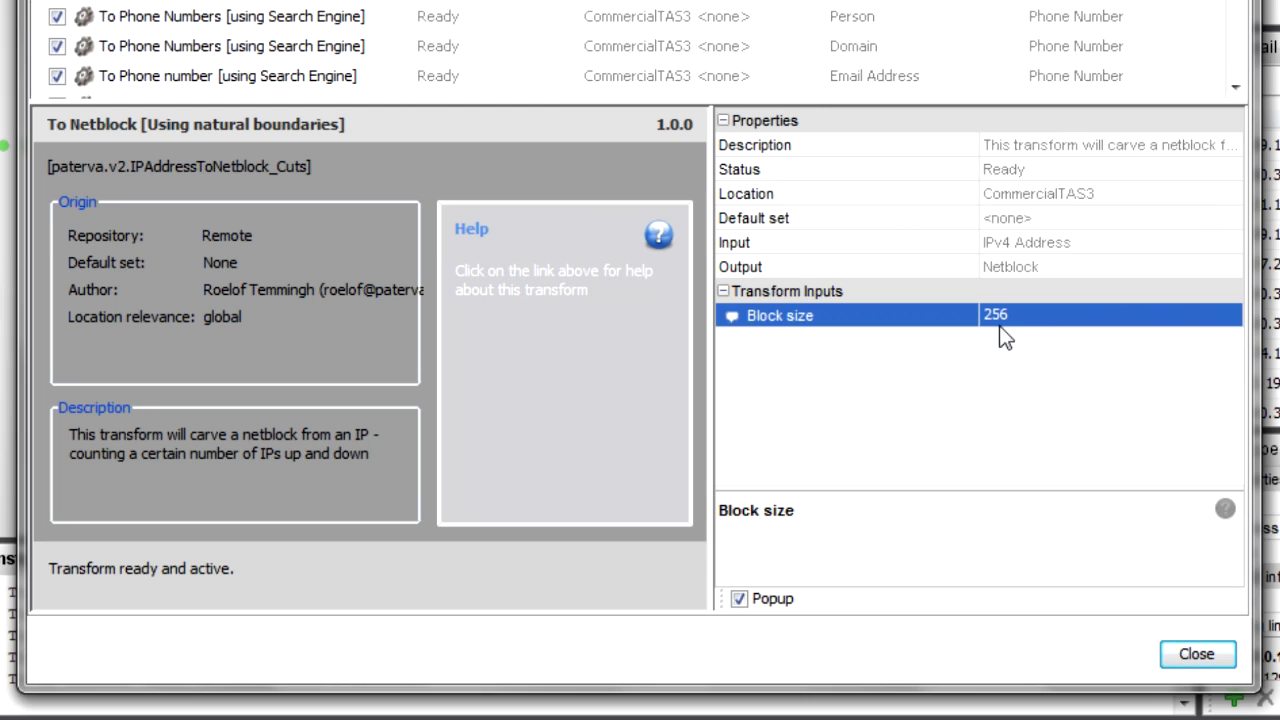
pyautogui.click(745, 600)
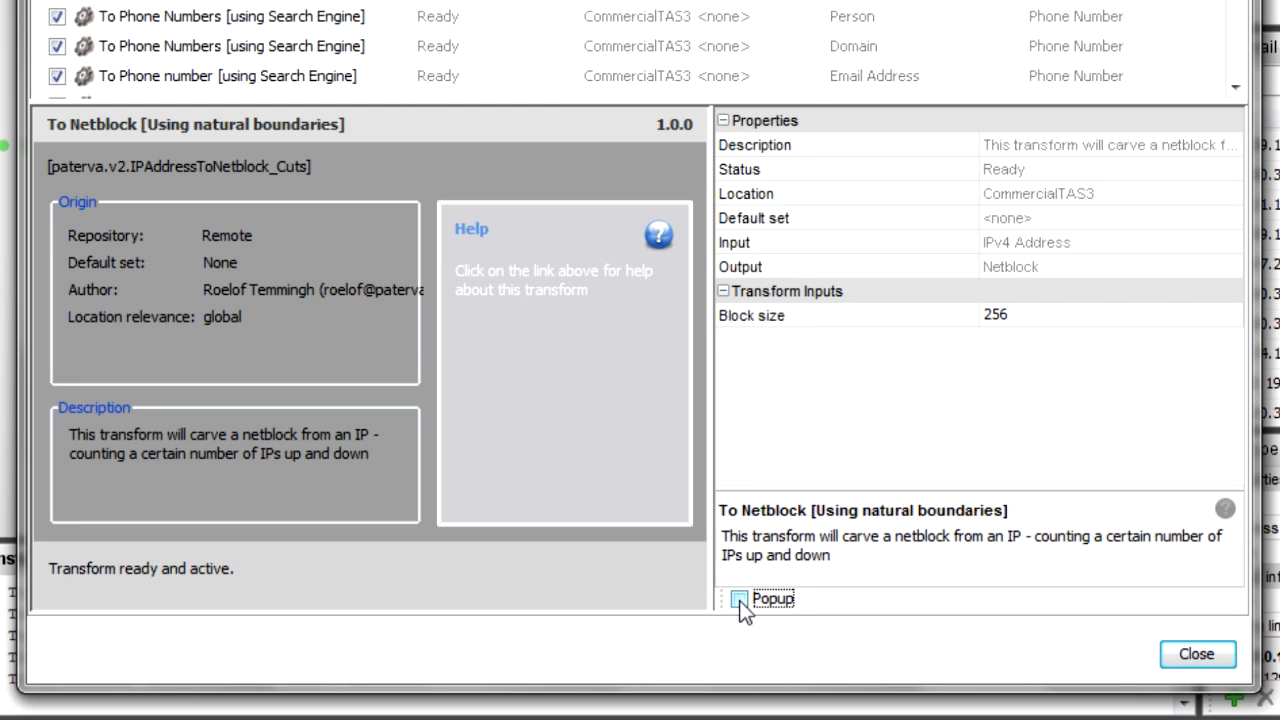
pyautogui.click(863, 328)
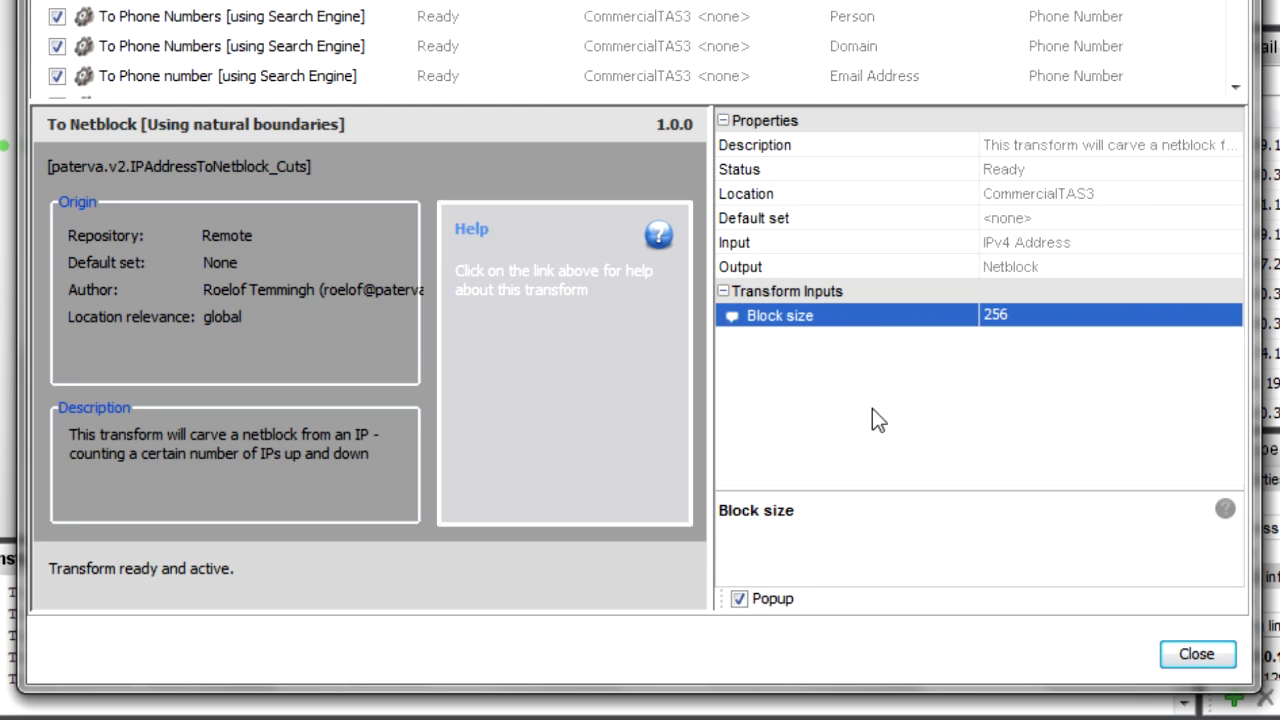
pyautogui.click(1197, 655)
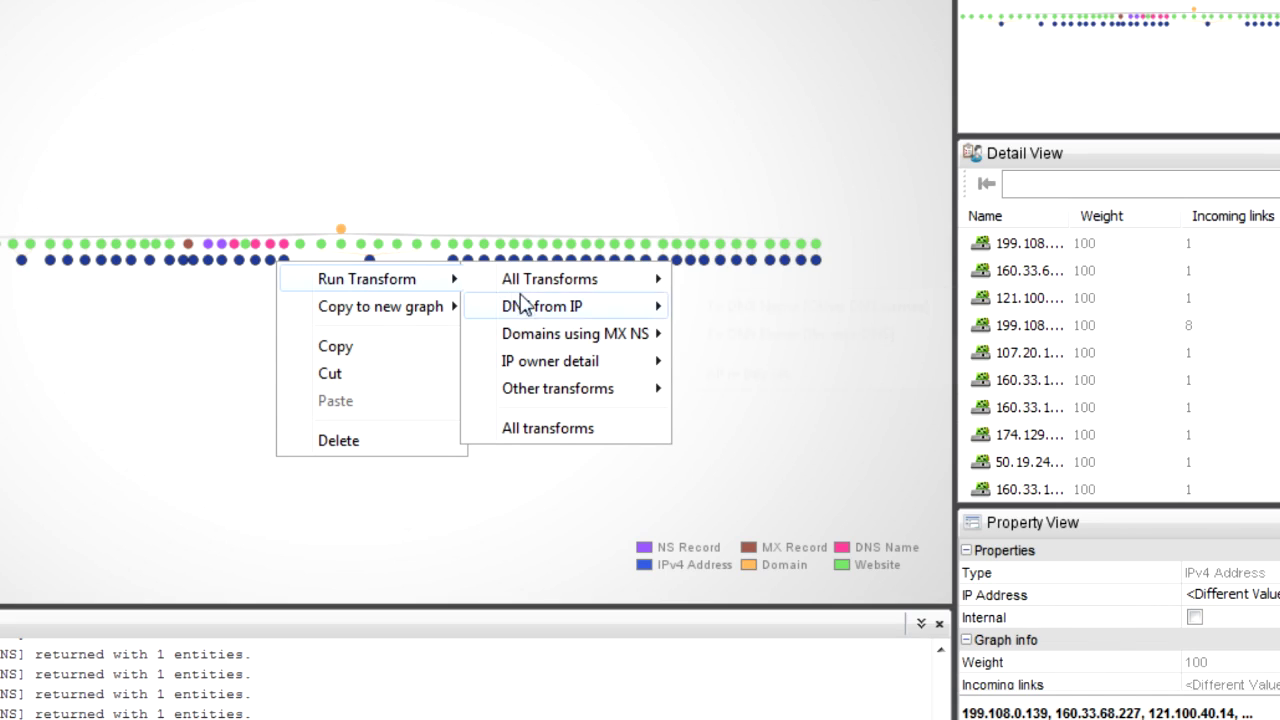
# - Run To Netblock [Using natural boundaries] with block size 256 on the 44 IPv4 addresses
pyautogui.moveTo(568, 284)
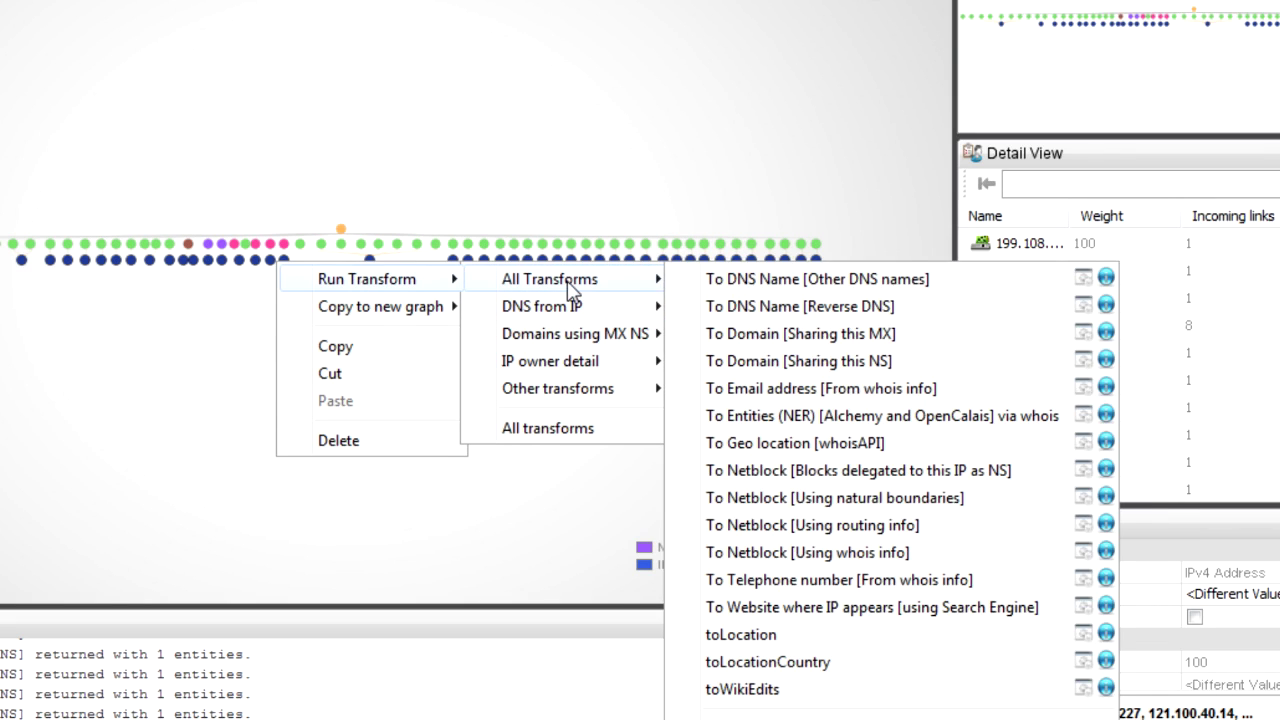
pyautogui.click(874, 498)
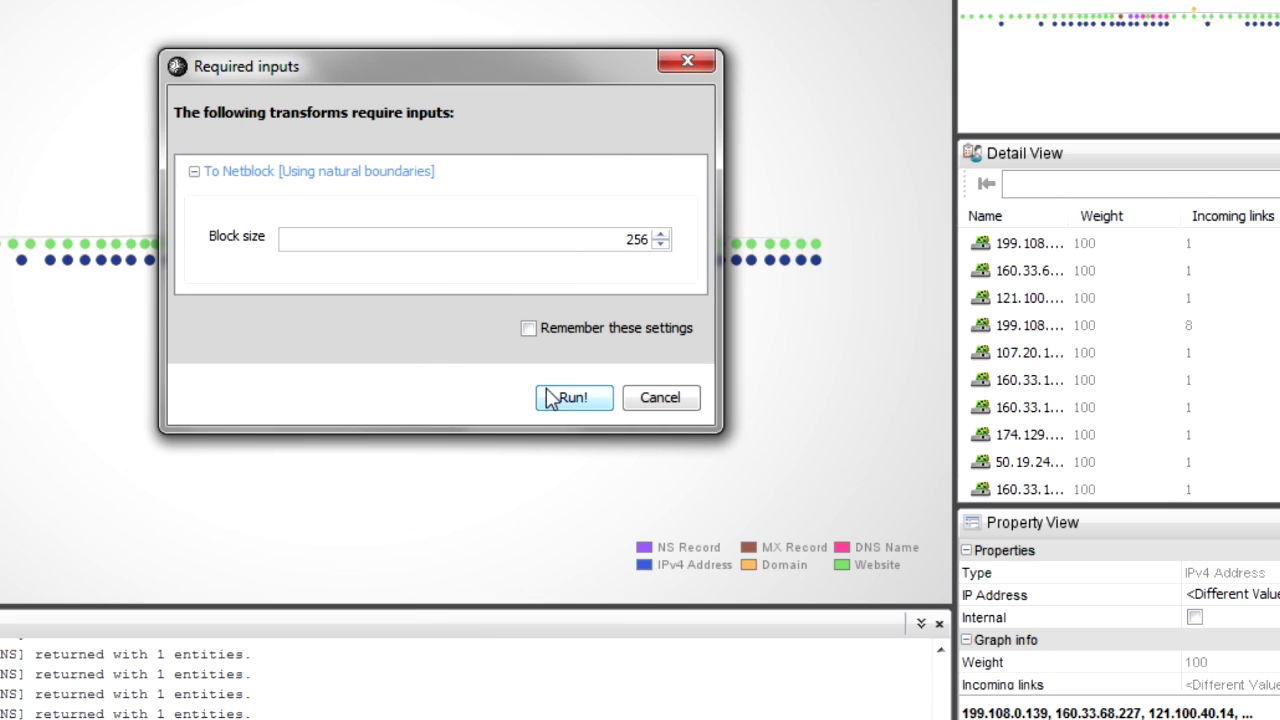
pyautogui.click(570, 405)
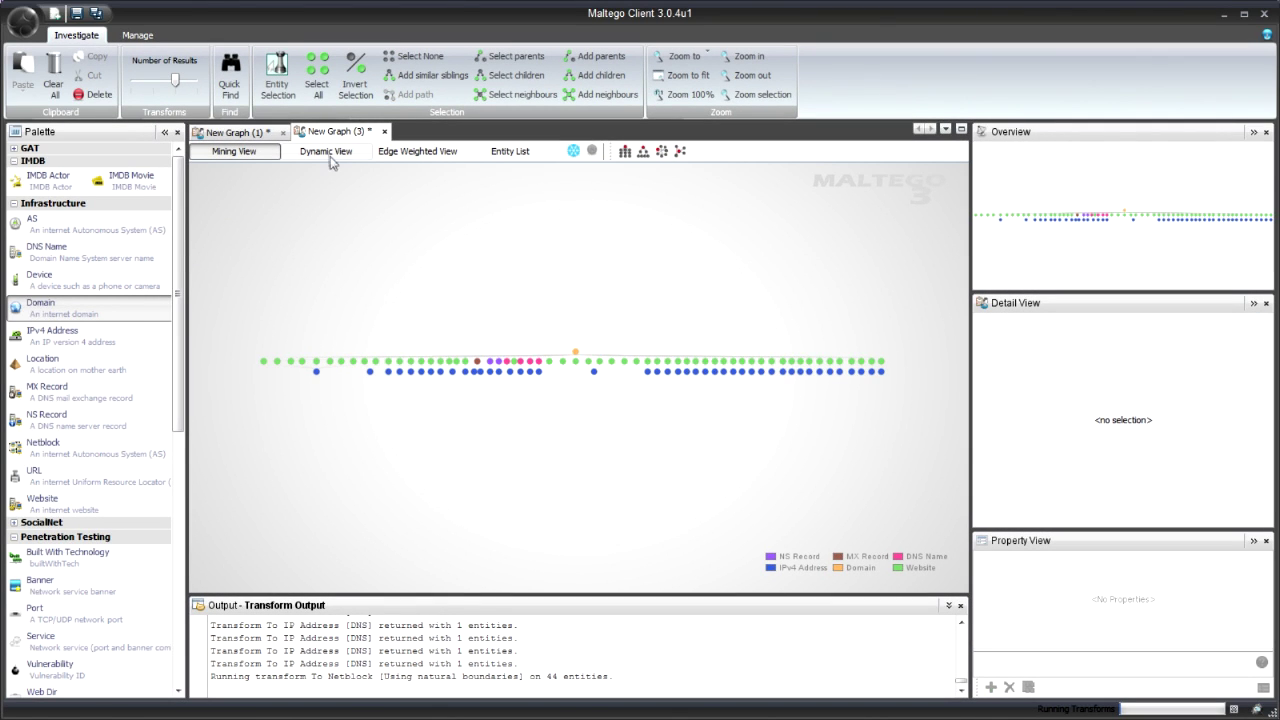
# - Switch the graph to Dynamic View so it re-lays out with the new netblocks
pyautogui.click(328, 154)
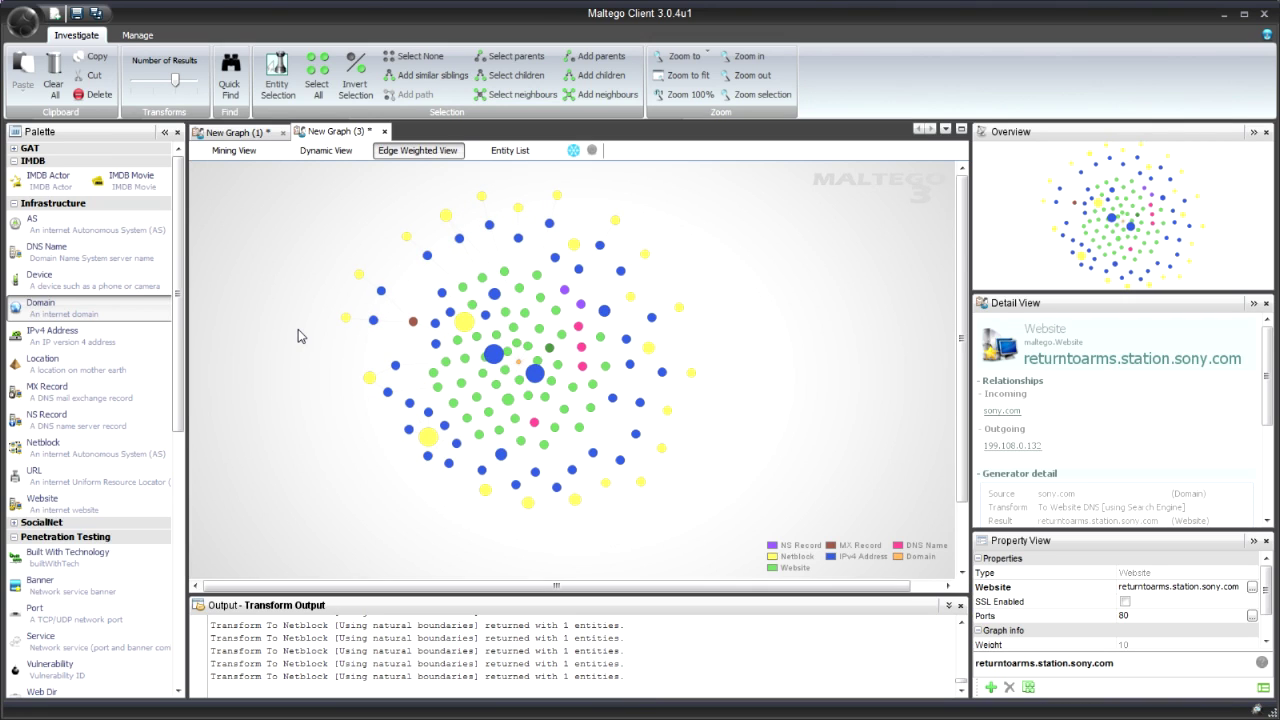
# - Switch to Mining View, then zoom and pan across the IPv4 address and netblock rows
pyautogui.click(237, 155)
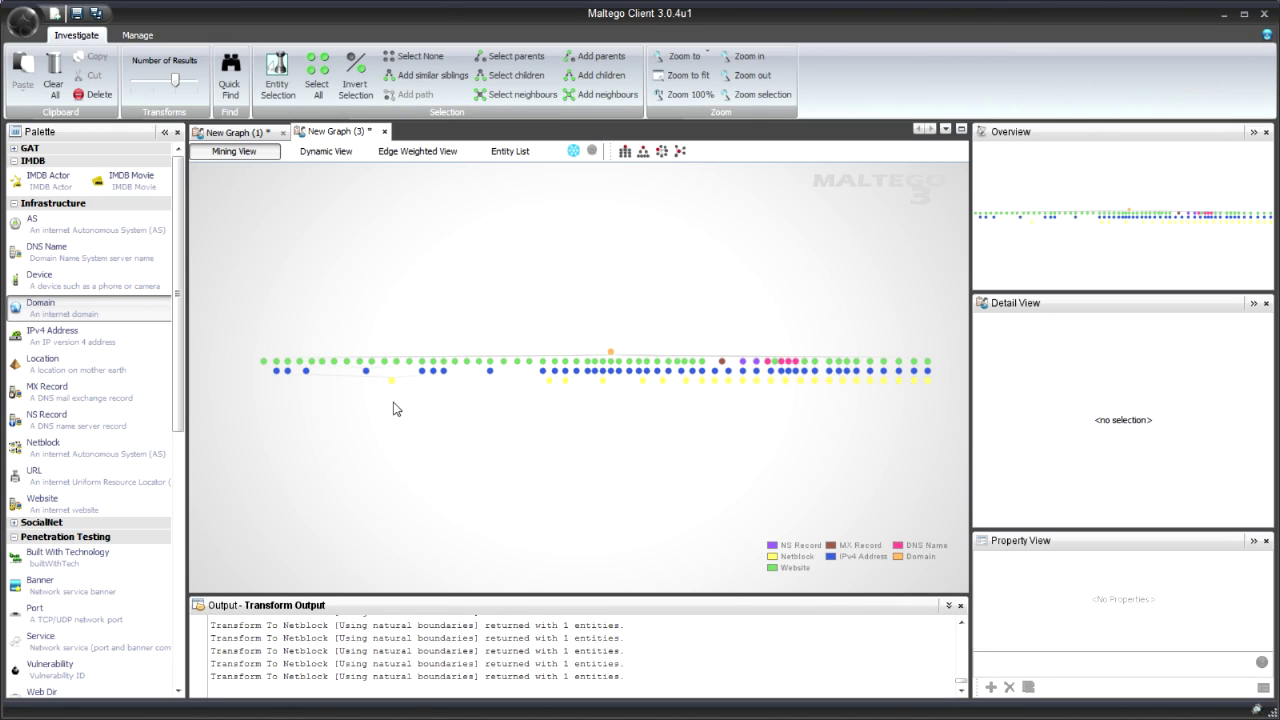
pyautogui.scroll(5, 393, 400)
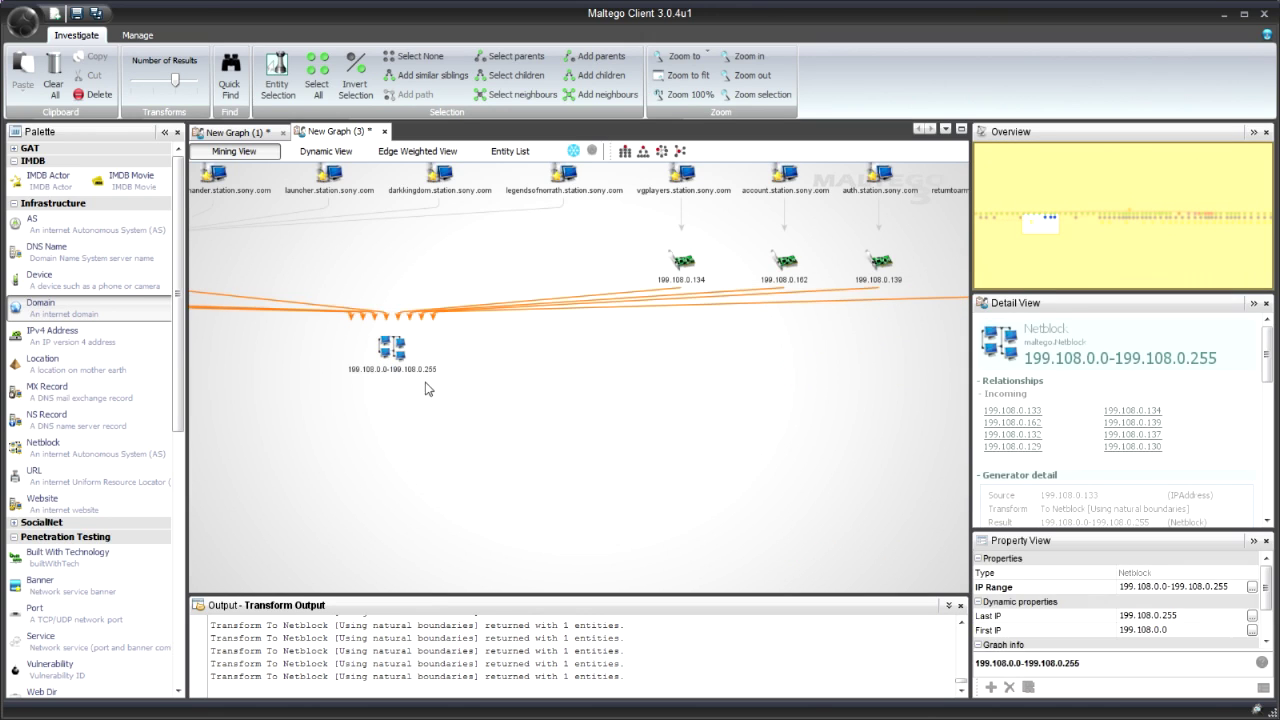
pyautogui.moveTo(689, 397); pyautogui.dragTo(434, 391)
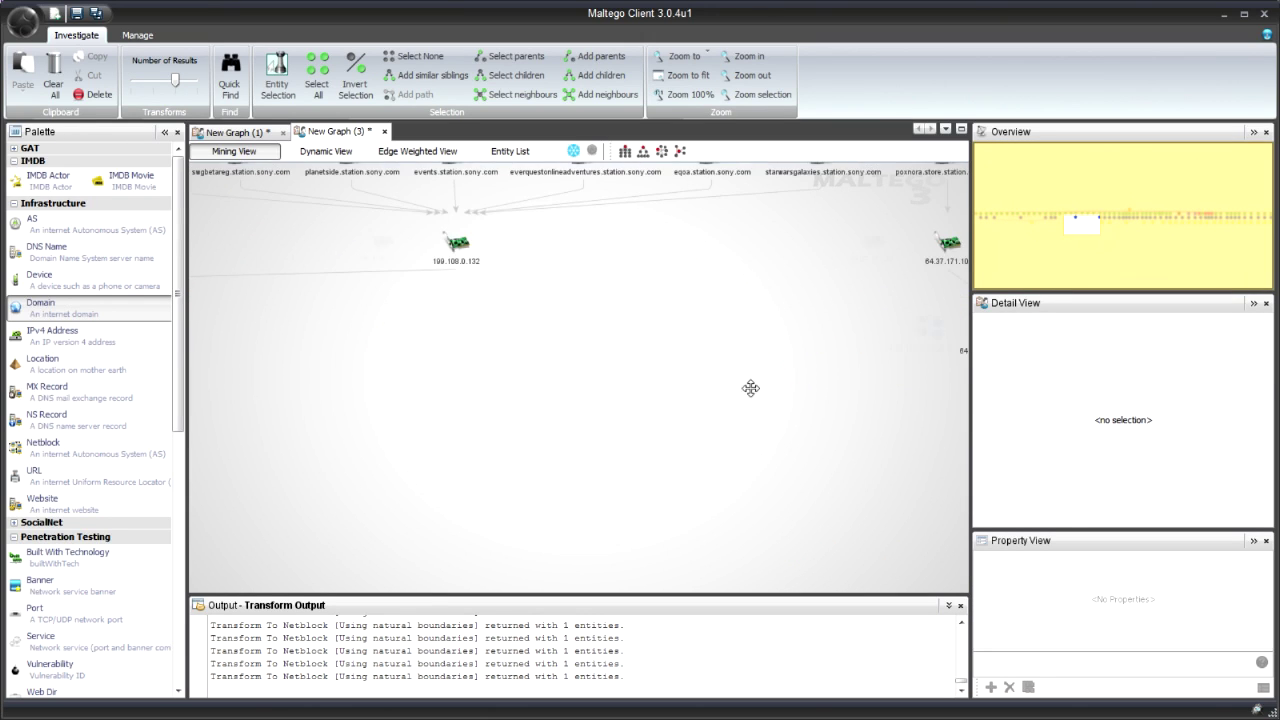
pyautogui.moveTo(751, 389); pyautogui.dragTo(641, 411)
pyautogui.scroll(-5, 600, 405)
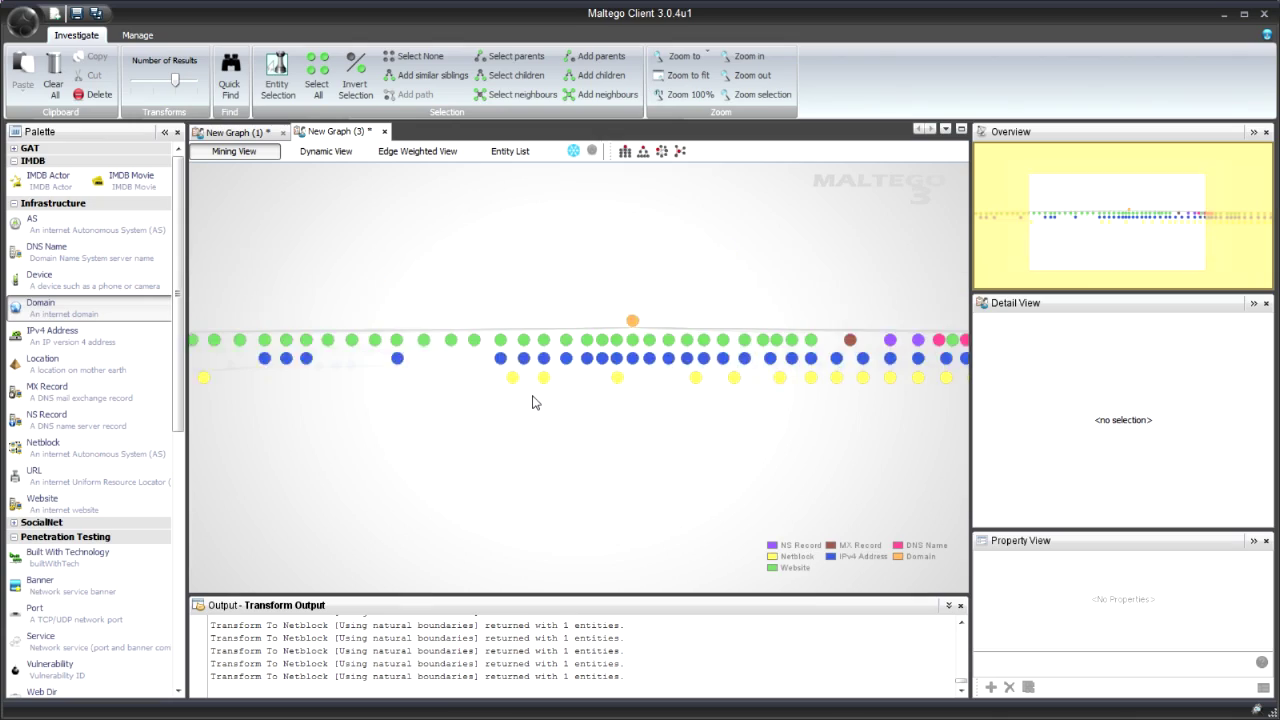